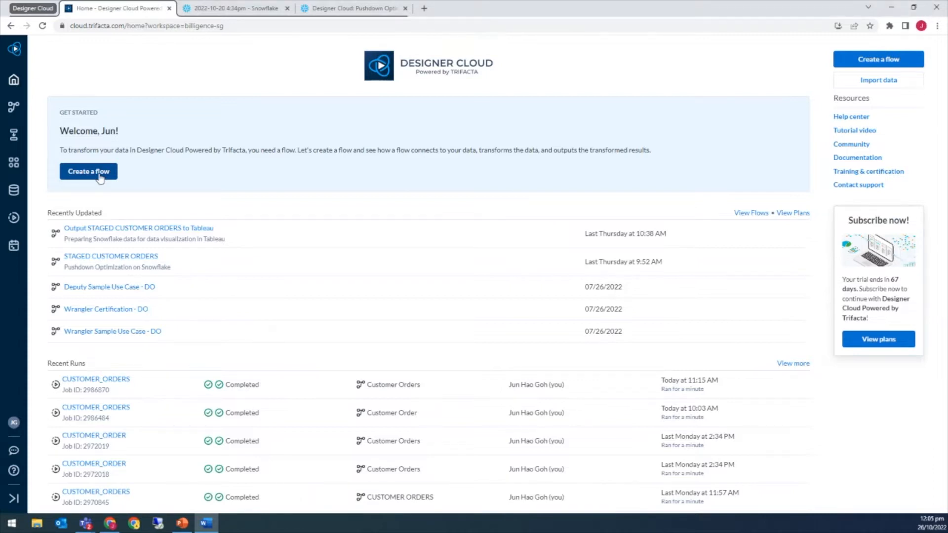
Create a new flow and name it Customer Orders
{"action": "left_click", "coordinate": [99, 173]}
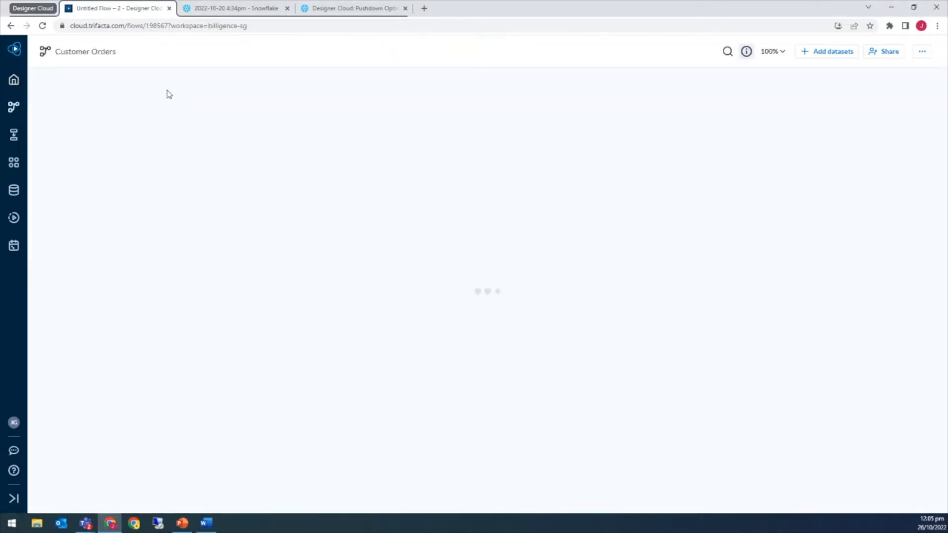
{"action": "left_click", "coordinate": [82, 52]}
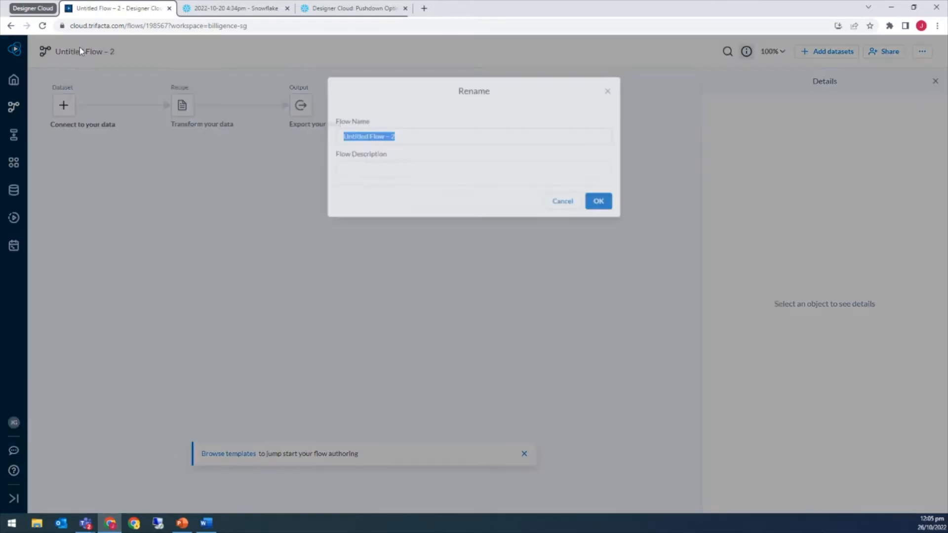
{"action": "type", "text": "Customer"}
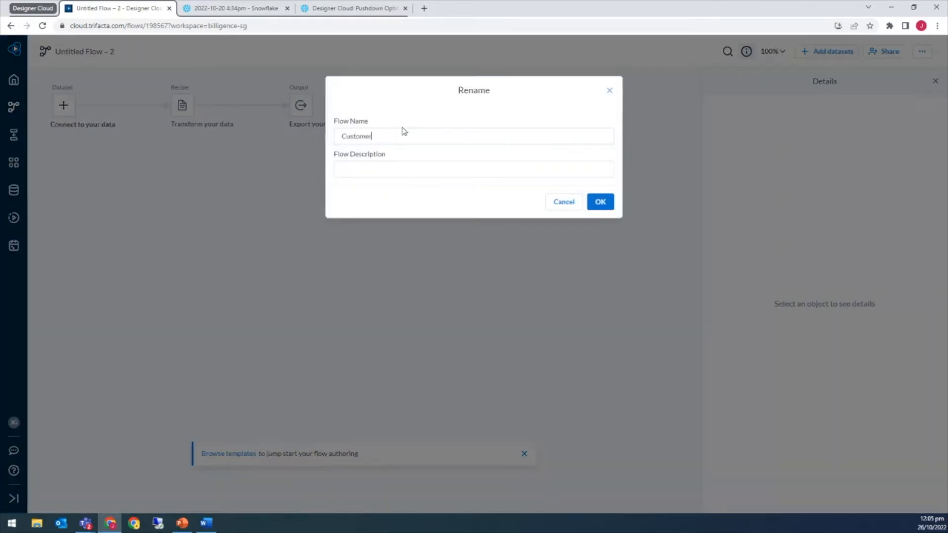
{"action": "type", "text": " Orders"}
{"action": "left_click", "coordinate": [601, 202]}
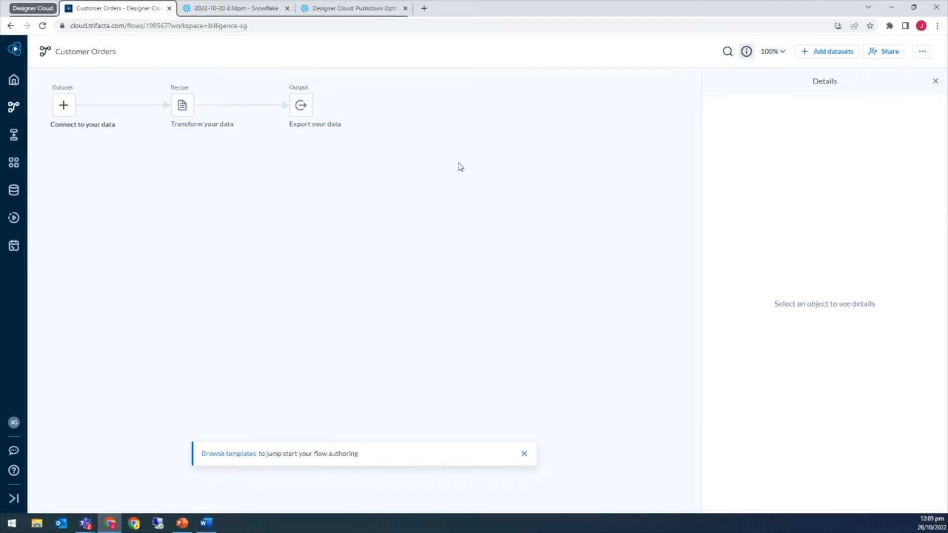
Browse the Snowflake connection to TRIFACTA_RAW_JH, preview the CUSTOMER_RAW table, and leave the import without adding data
{"action": "left_click", "coordinate": [64, 106]}
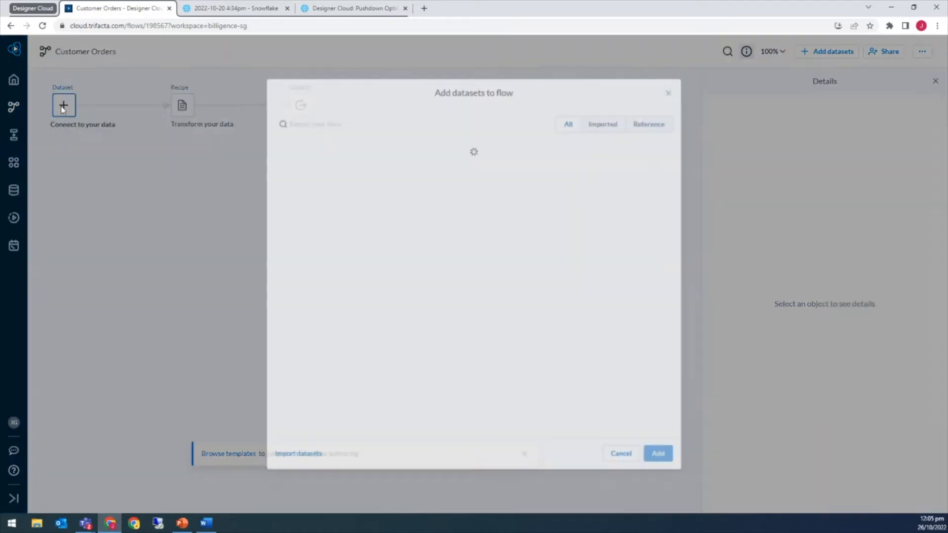
{"action": "left_click", "coordinate": [306, 457]}
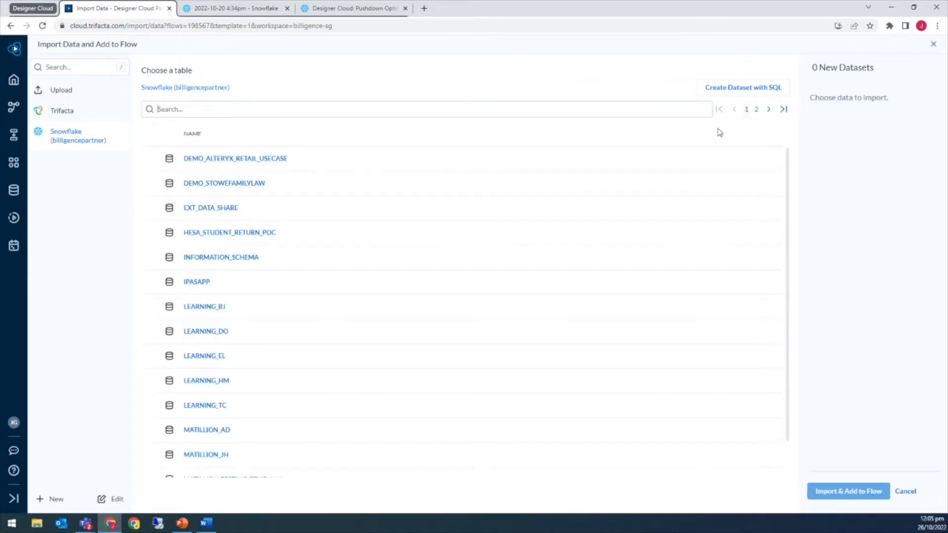
{"action": "left_click", "coordinate": [756, 110]}
{"action": "scroll", "coordinate": [265, 328], "scroll_direction": "down", "scroll_amount": 2}
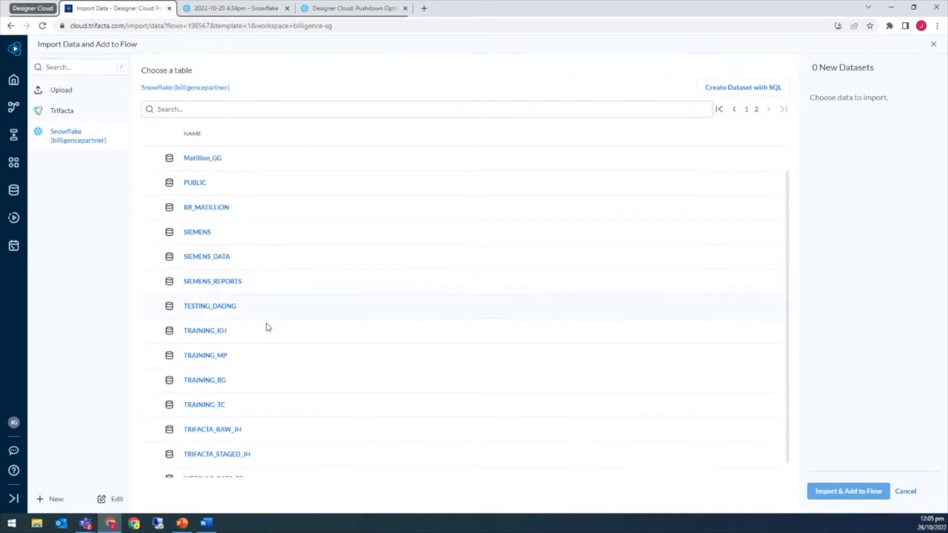
{"action": "left_click", "coordinate": [232, 411]}
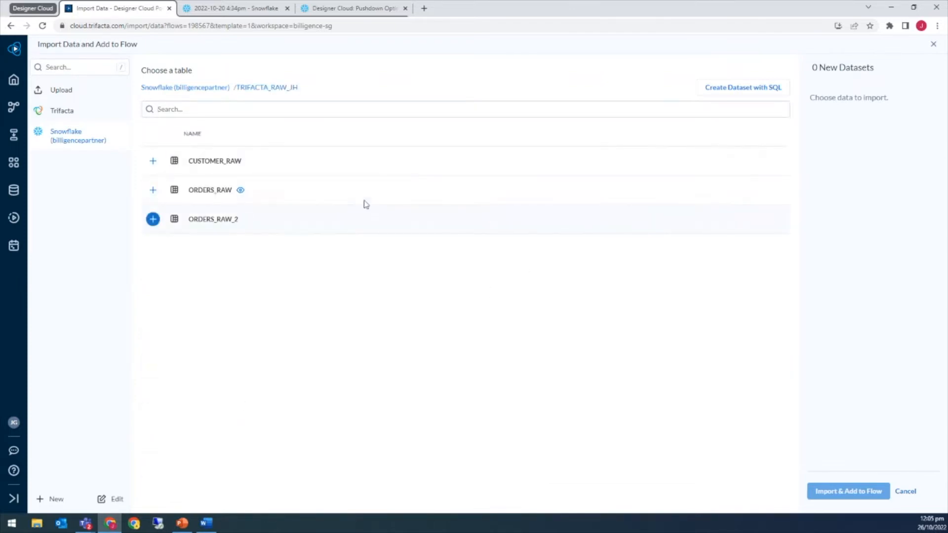
{"action": "left_click", "coordinate": [251, 160]}
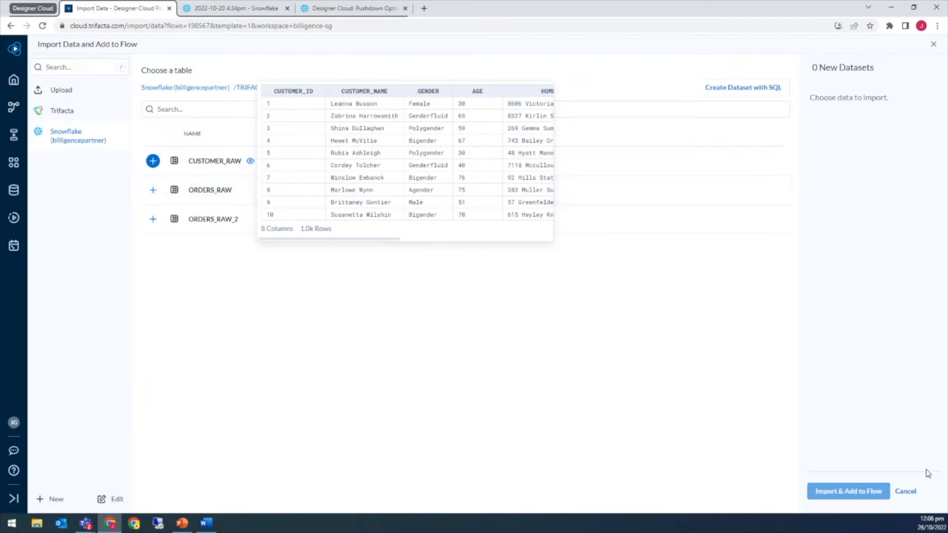
{"action": "left_click", "coordinate": [908, 493]}
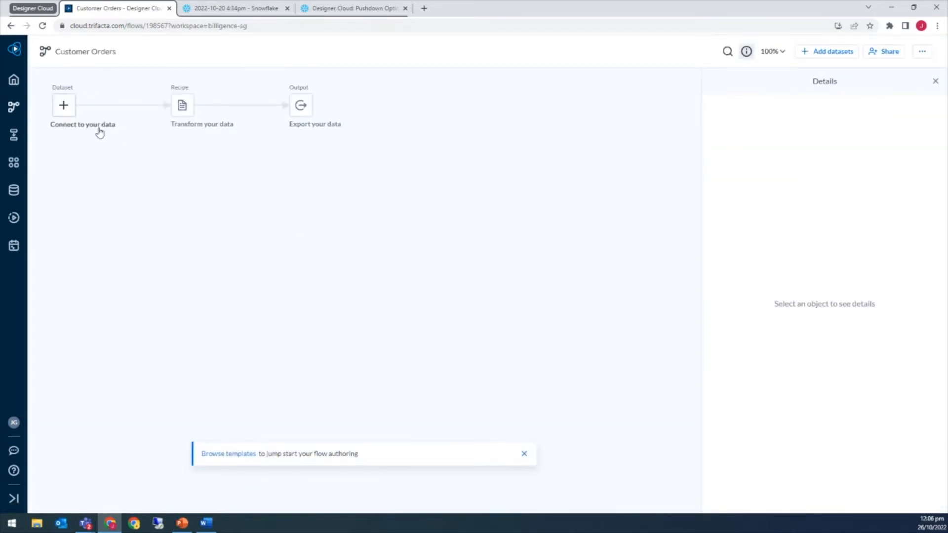
Add the existing Snowflake datasets CUSTOMER_RAW and ORDERS_RAW to the flow
{"action": "left_click", "coordinate": [69, 111]}
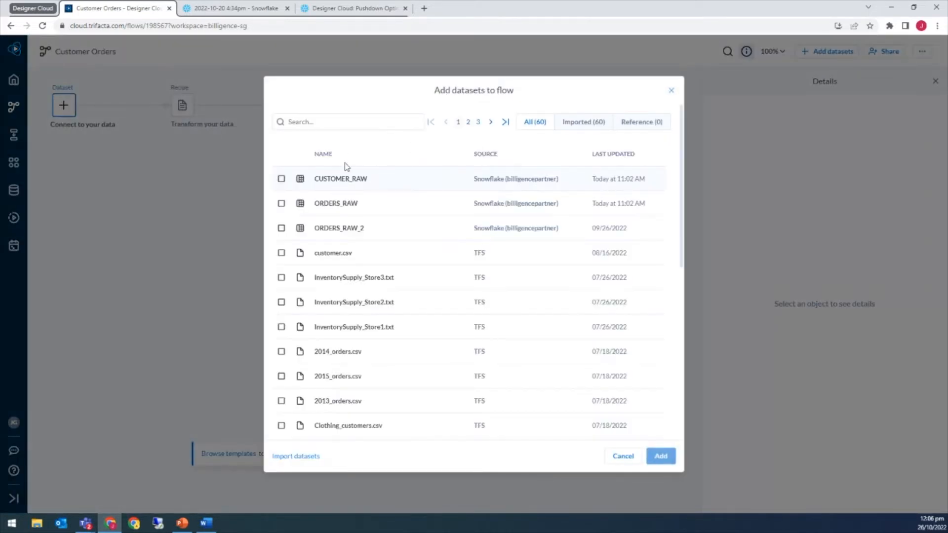
{"action": "left_click", "coordinate": [282, 181]}
{"action": "left_click", "coordinate": [281, 203]}
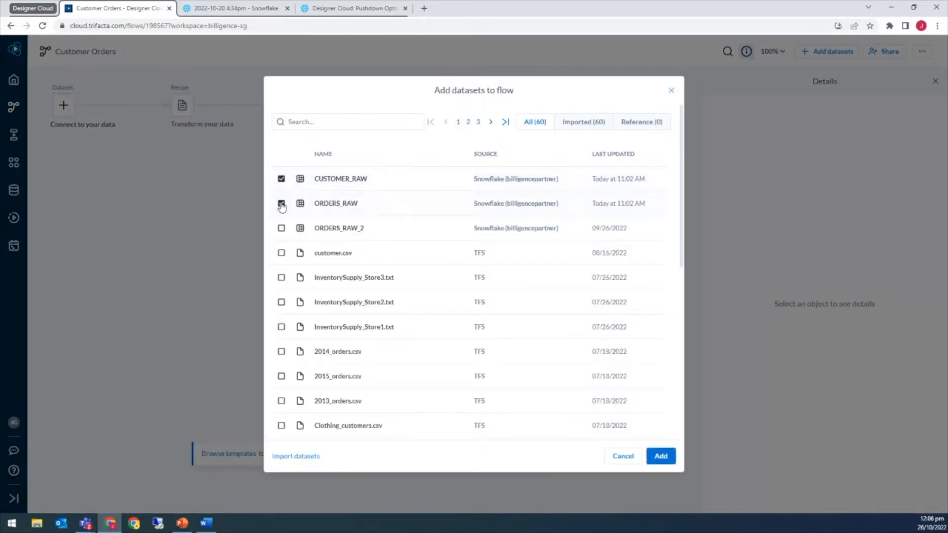
{"action": "left_click", "coordinate": [660, 457]}
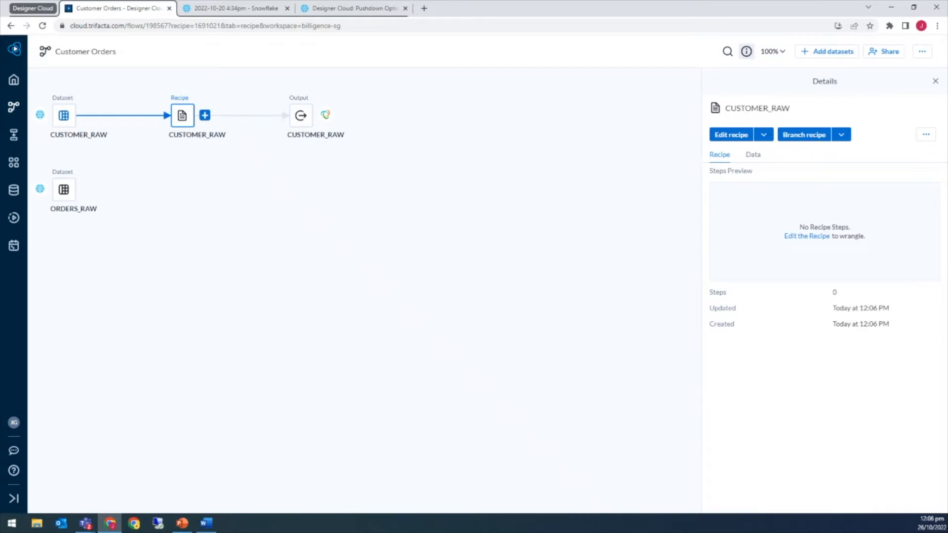
Delete the CUSTOMER_RAW recipe from the flow, keeping both datasets
{"action": "right_click", "coordinate": [186, 119]}
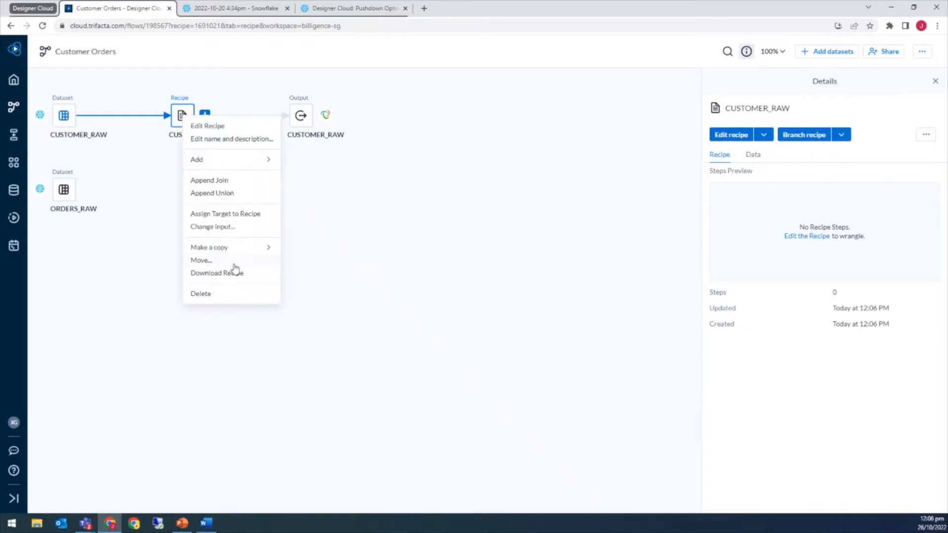
{"action": "left_click", "coordinate": [219, 296]}
{"action": "left_click", "coordinate": [589, 174]}
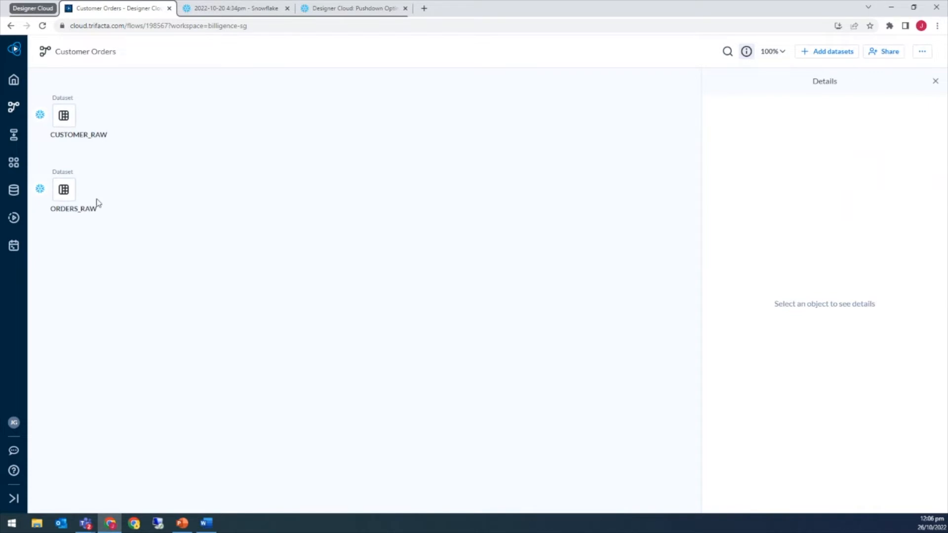
Preview the ORDERS_RAW dataset and examine its columns through to PRICE
{"action": "left_click", "coordinate": [68, 192]}
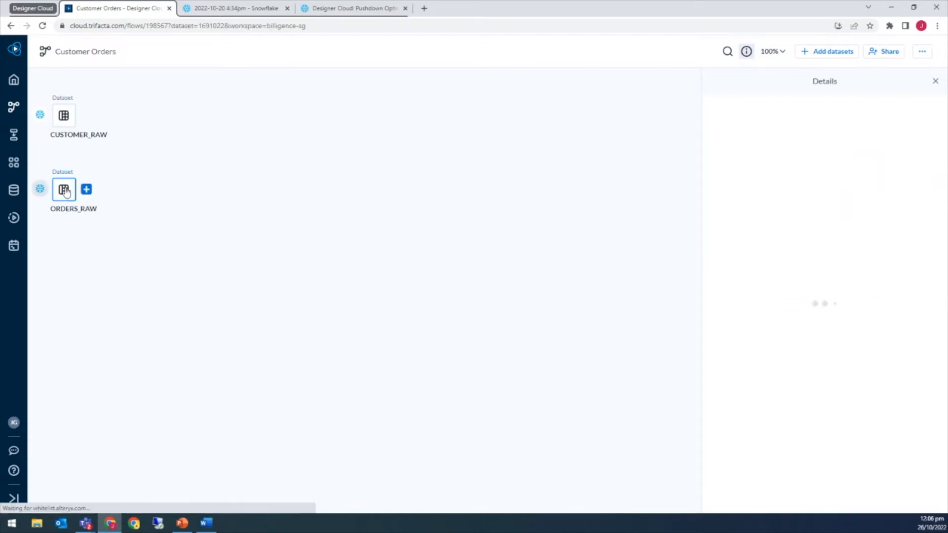
{"action": "left_click", "coordinate": [806, 221]}
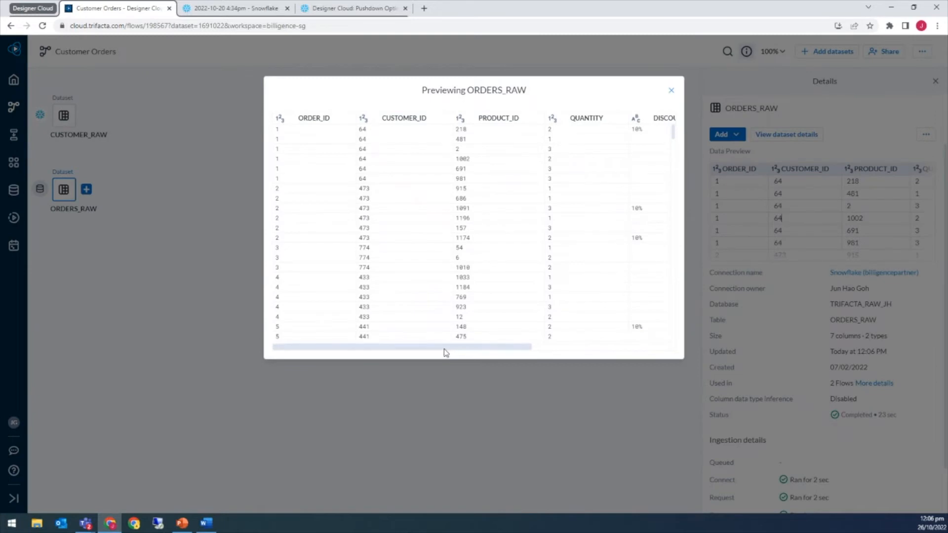
{"action": "left_click_drag", "start_coordinate": [445, 349], "coordinate": [597, 333]}
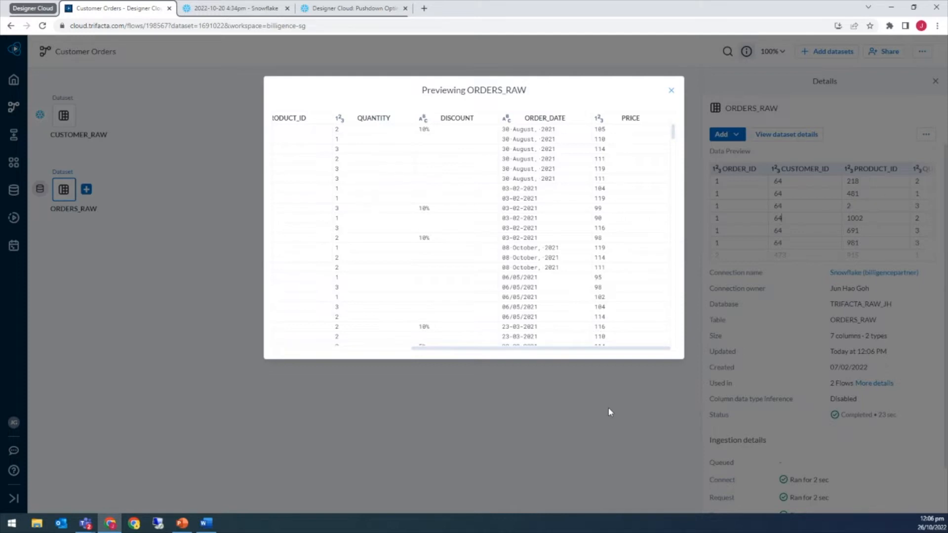
{"action": "left_click", "coordinate": [671, 90]}
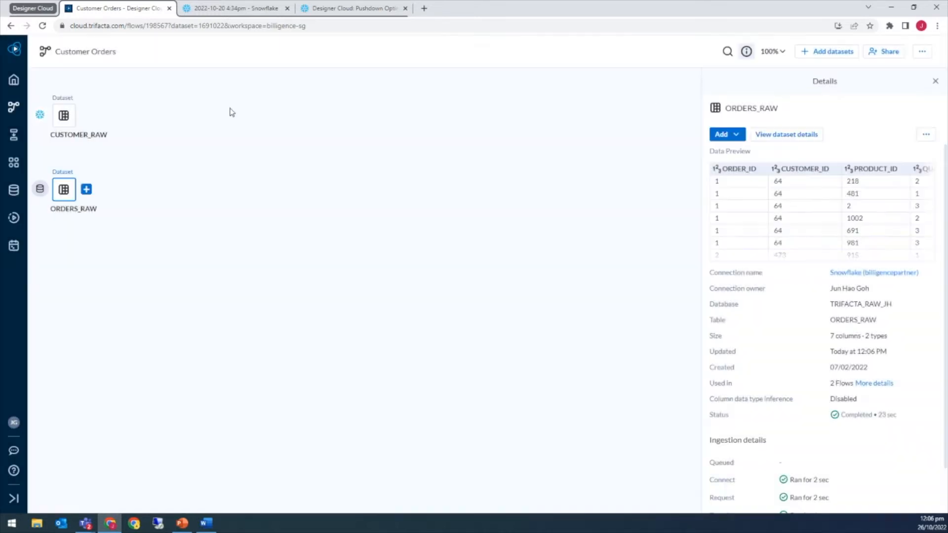
Preview the CUSTOMER_RAW dataset and examine its columns through to COUNTRY
{"action": "left_click", "coordinate": [62, 117]}
{"action": "left_click", "coordinate": [796, 214]}
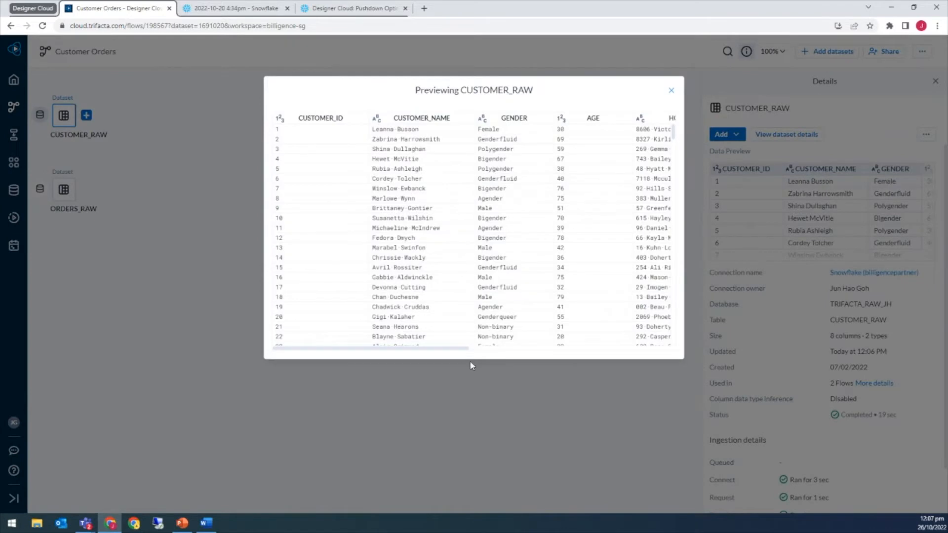
{"action": "left_click_drag", "start_coordinate": [459, 352], "coordinate": [664, 346]}
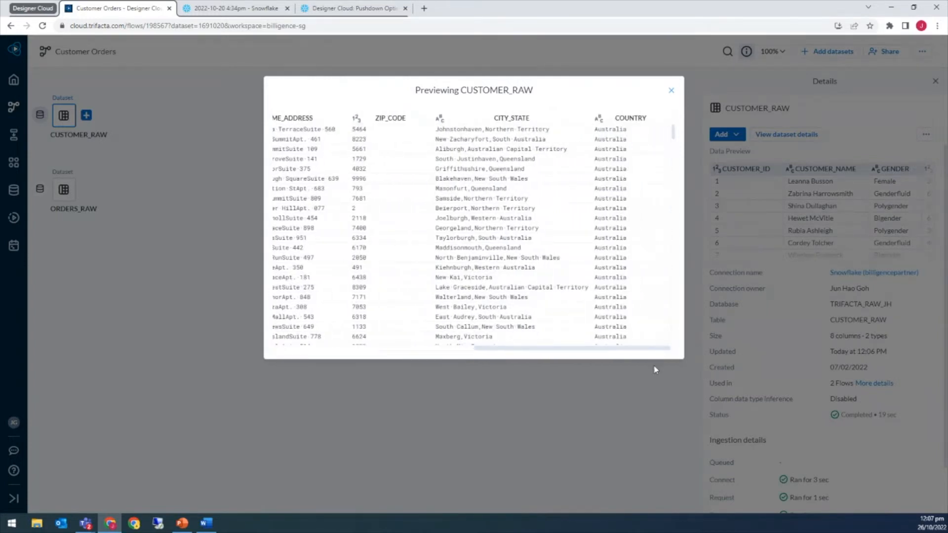
{"action": "left_click", "coordinate": [671, 90]}
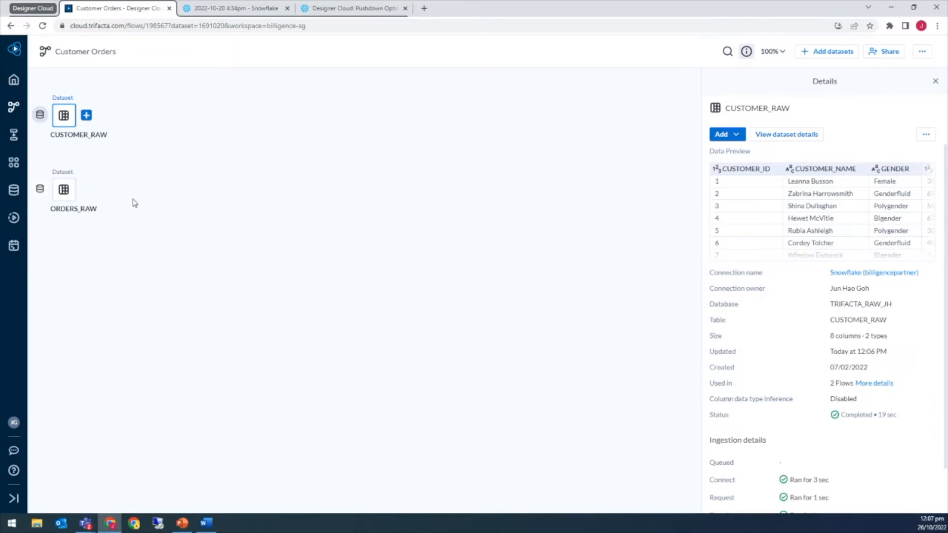
Add a new recipe named ORDERS to the ORDERS_RAW dataset and open it for editing
{"action": "left_click", "coordinate": [87, 191]}
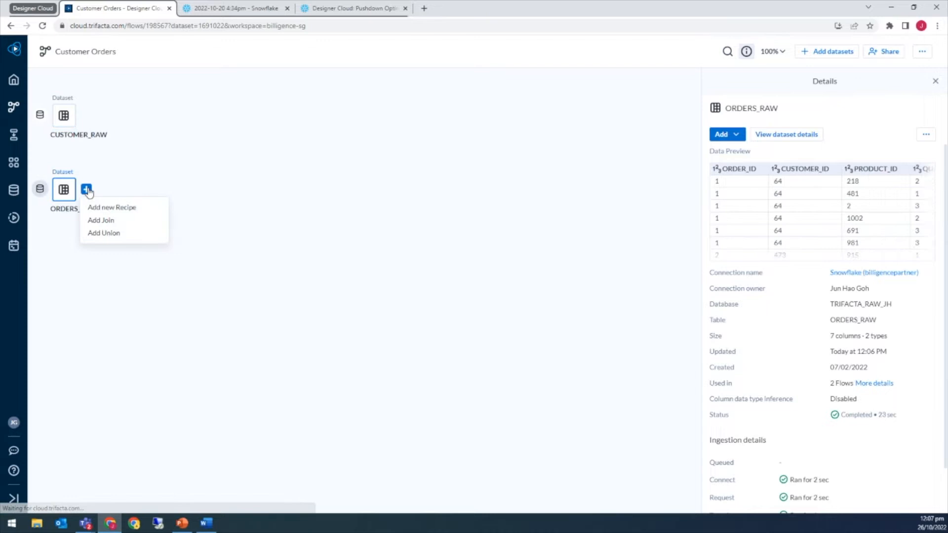
{"action": "left_click", "coordinate": [110, 210]}
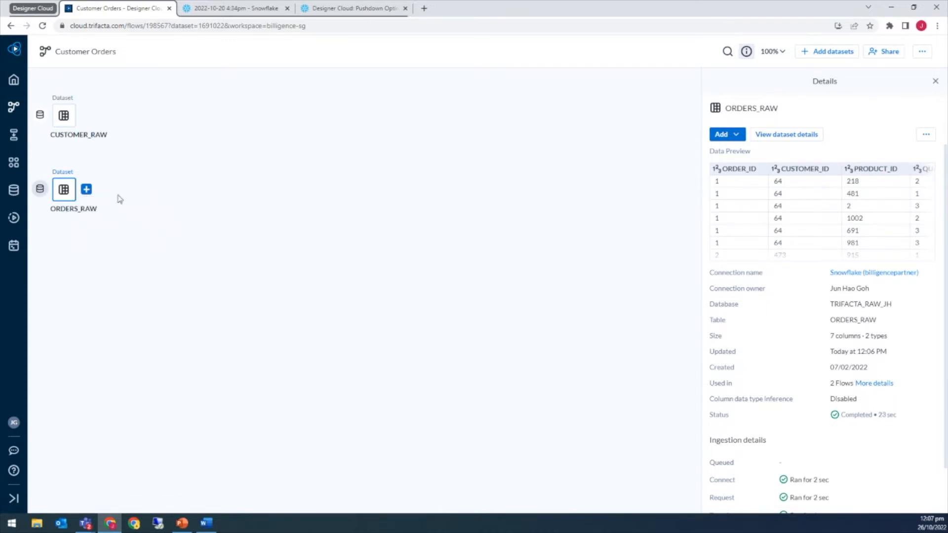
{"action": "triple_click", "coordinate": [182, 209]}
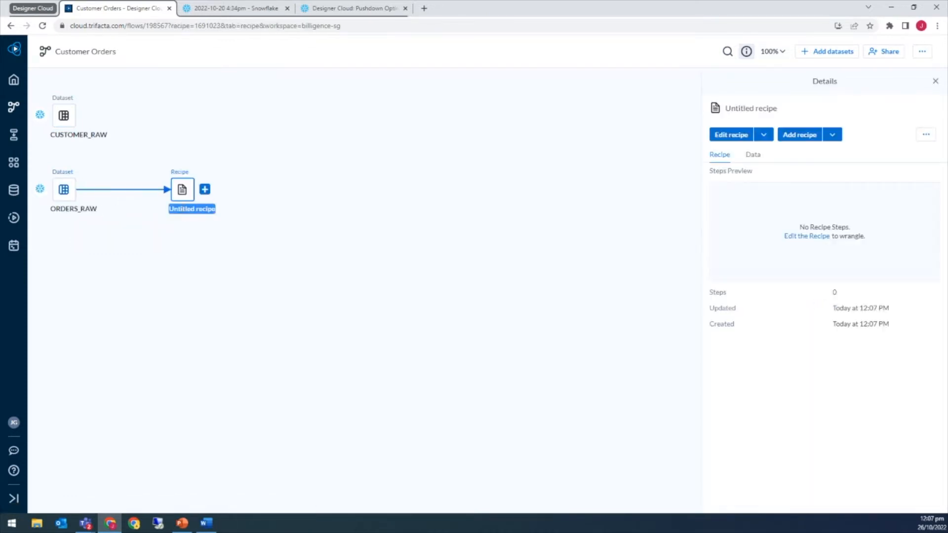
{"action": "left_click", "coordinate": [182, 211]}
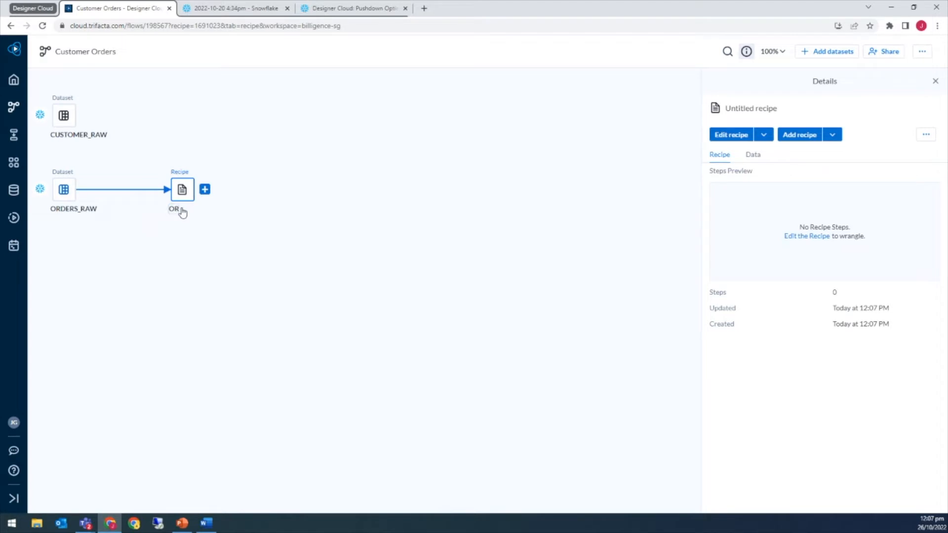
{"action": "left_click", "coordinate": [262, 189]}
{"action": "left_click", "coordinate": [729, 139]}
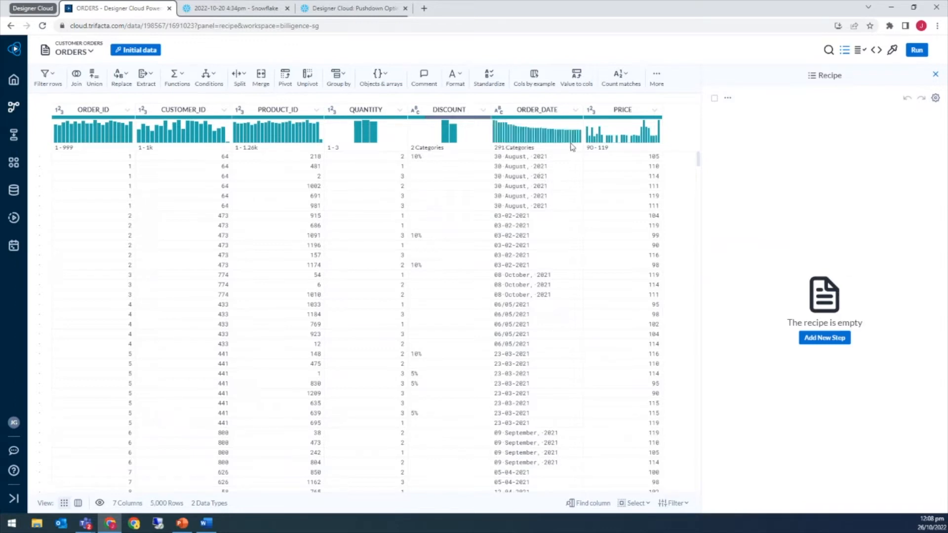
Change the ORDER_DATE column's data type to Date/Time with the dd*mm*yyyy format
{"action": "left_click", "coordinate": [500, 113]}
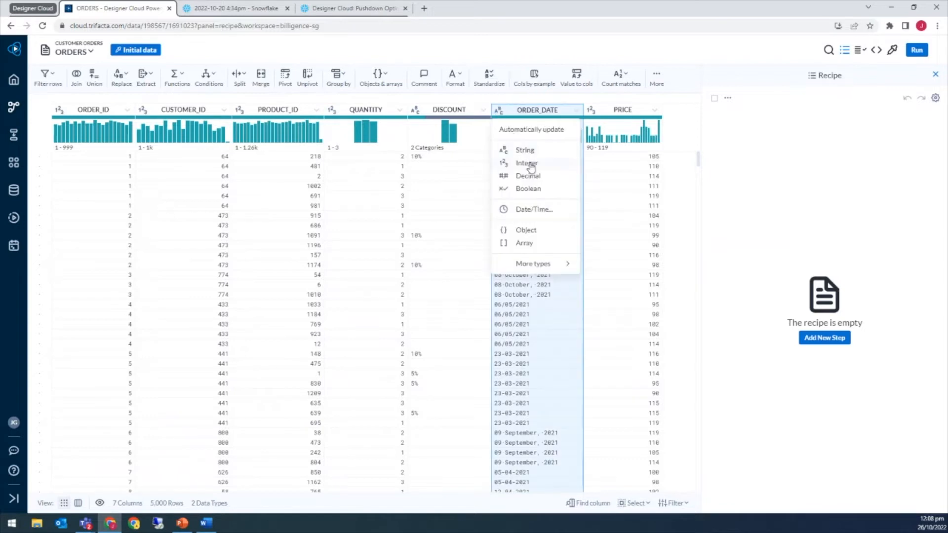
{"action": "left_click", "coordinate": [532, 213]}
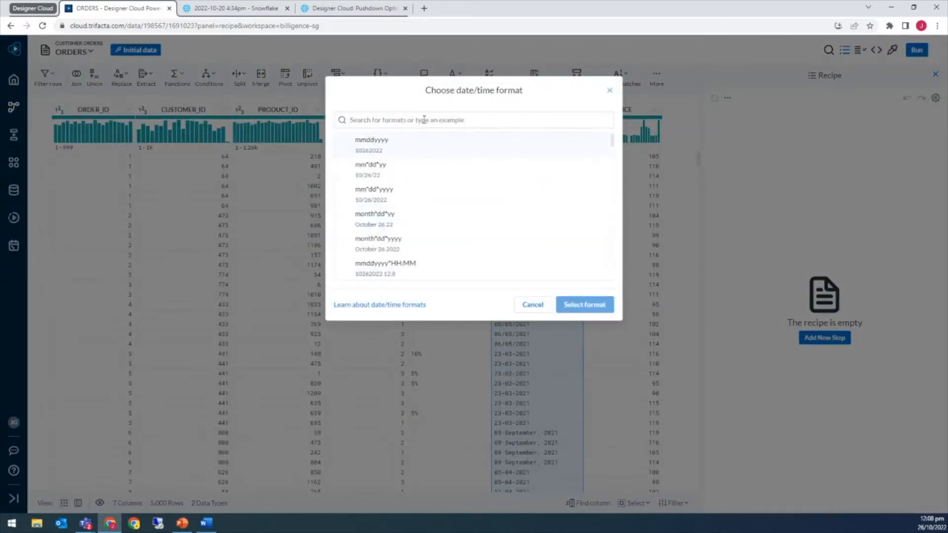
{"action": "type", "text": "dd*mm"}
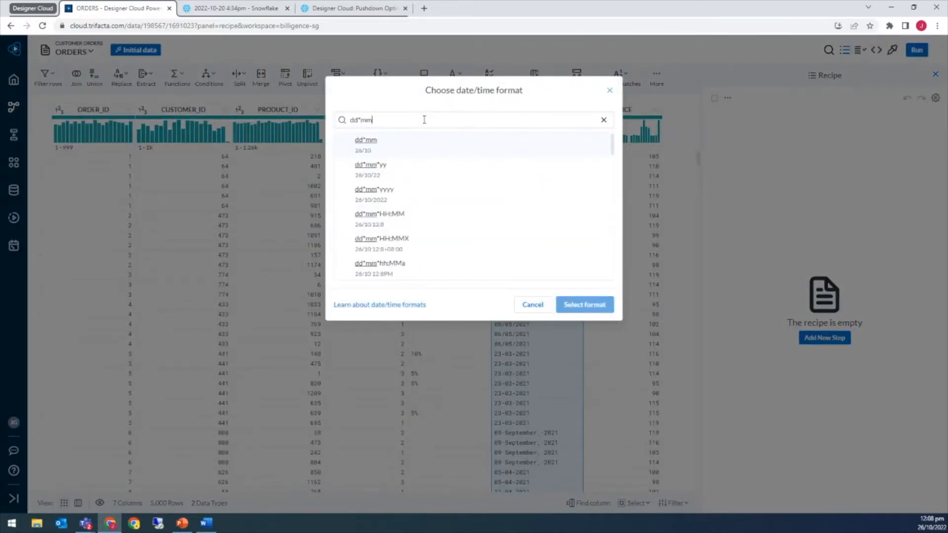
{"action": "type", "text": "*yyyyy"}
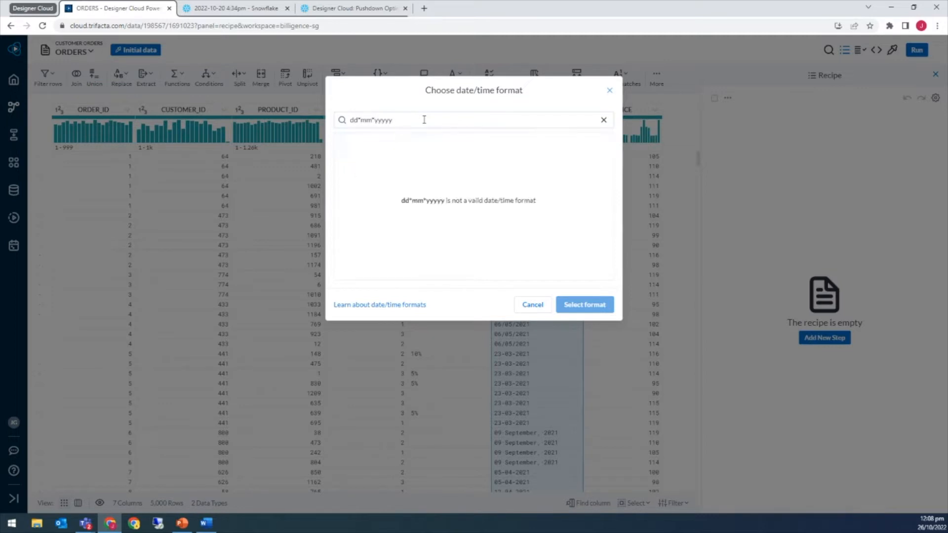
{"action": "key", "text": "BackSpace"}
{"action": "left_click", "coordinate": [408, 154]}
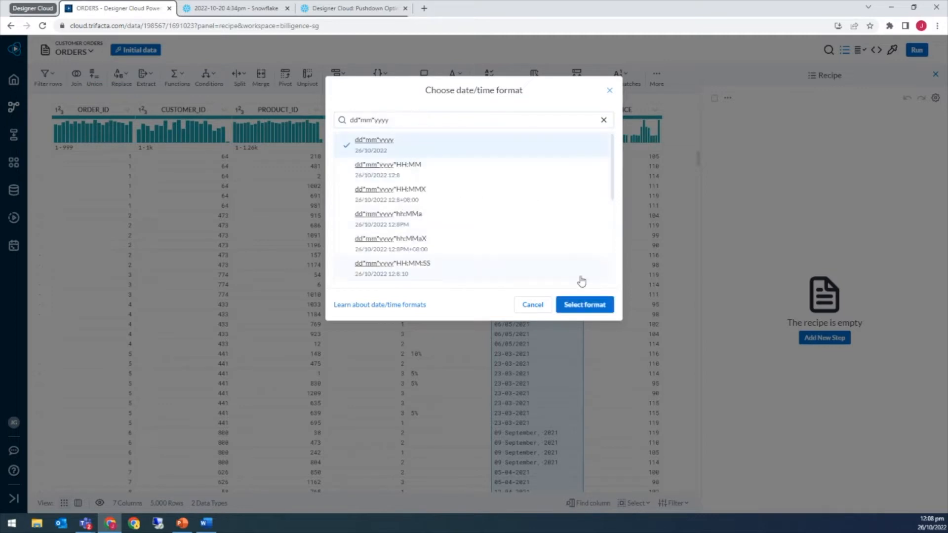
{"action": "left_click", "coordinate": [580, 306]}
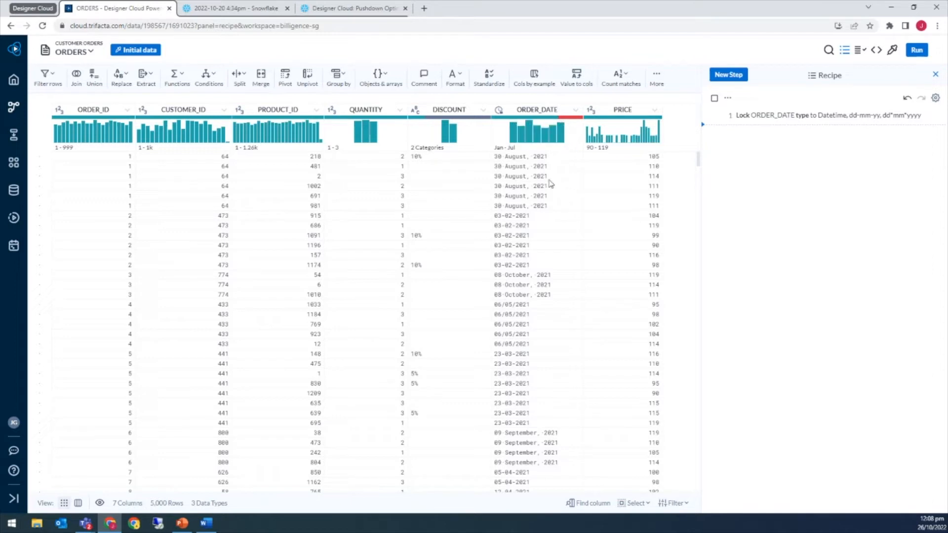
Examine the ORDER_DATE column's mismatched values, overview statistics and date patterns in its column details
{"action": "left_click", "coordinate": [567, 119]}
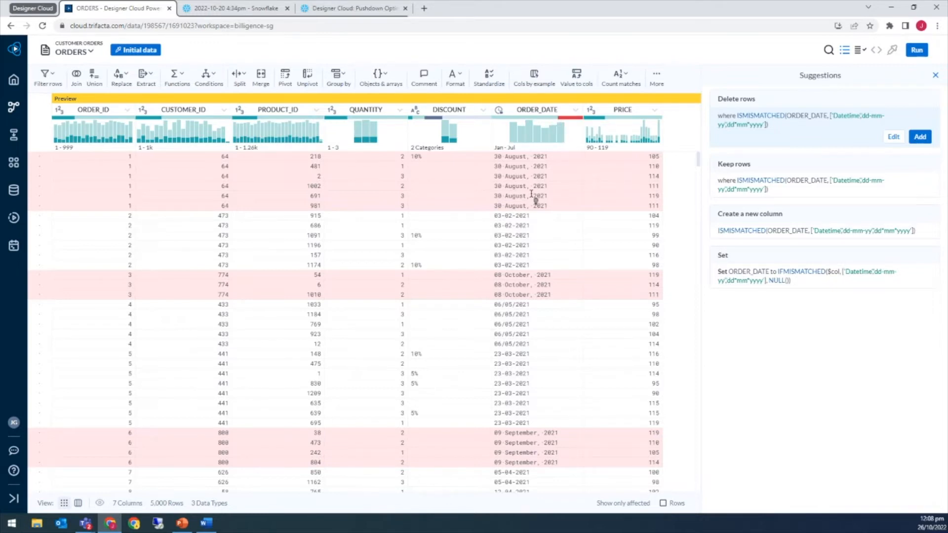
{"action": "left_click", "coordinate": [576, 111]}
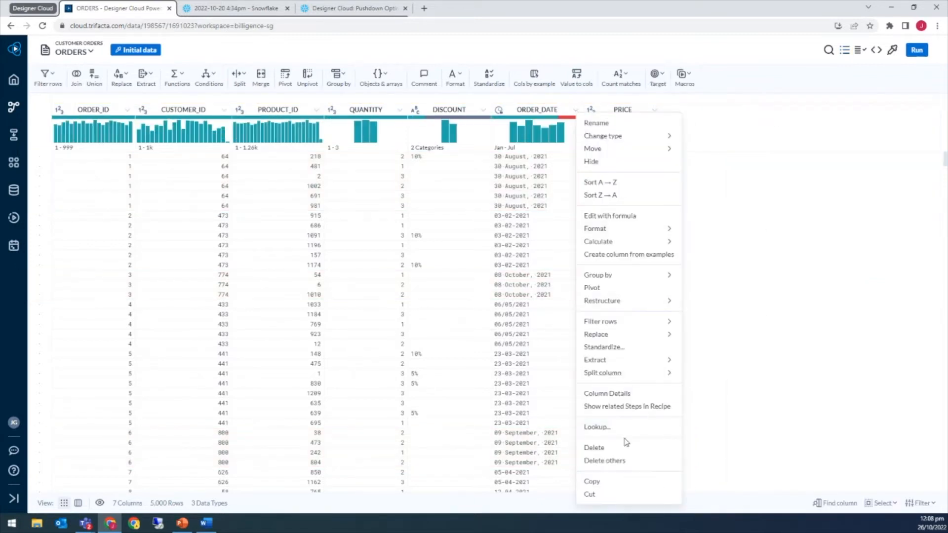
{"action": "left_click", "coordinate": [618, 394]}
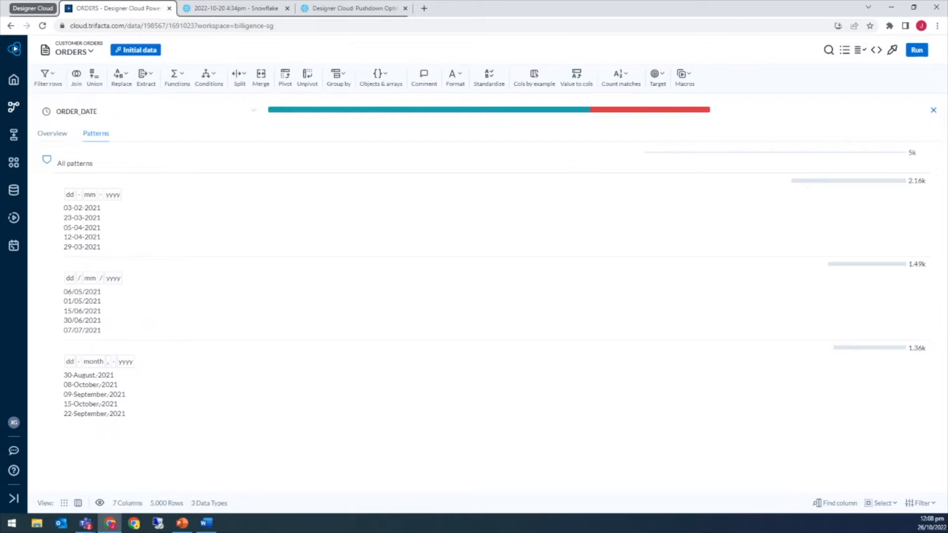
{"action": "left_click", "coordinate": [53, 134]}
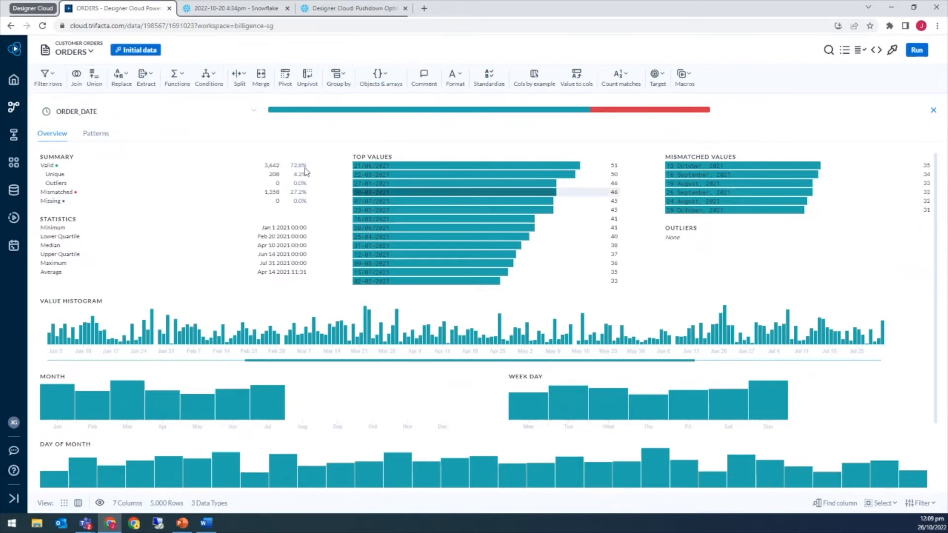
{"action": "left_click", "coordinate": [97, 133]}
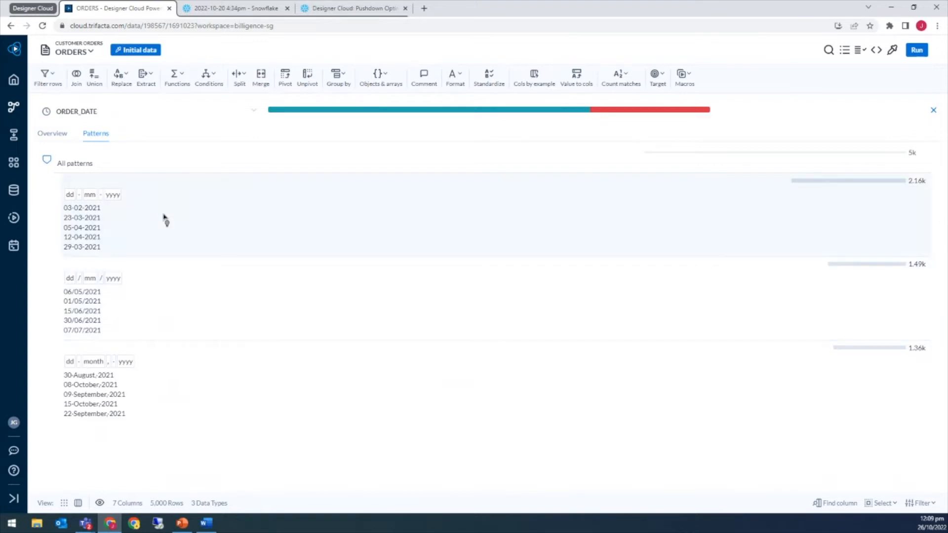
Convert all ORDER_DATE values to the dd-mm-yyyy pattern with the suggested format change using 13 patterns, and close the column details
{"action": "left_click", "coordinate": [179, 207]}
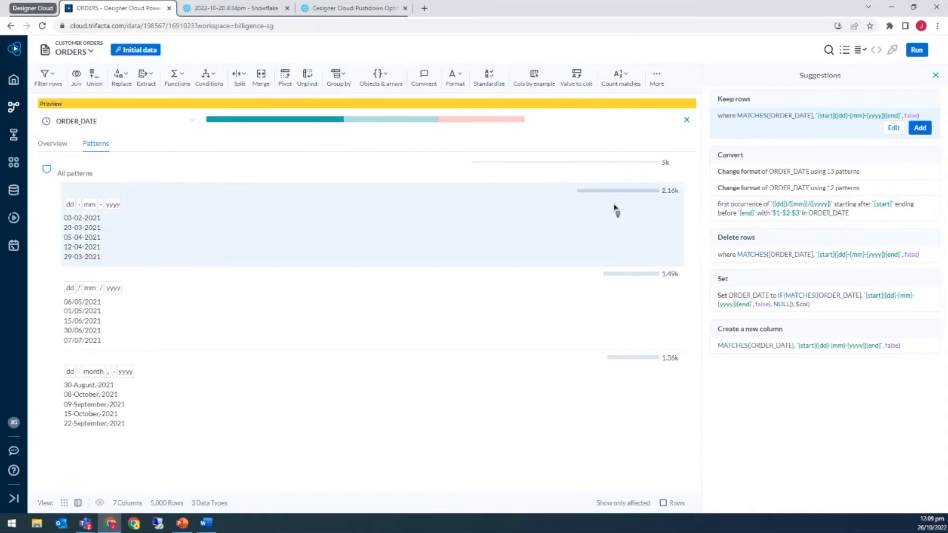
{"action": "mouse_move", "coordinate": [722, 173]}
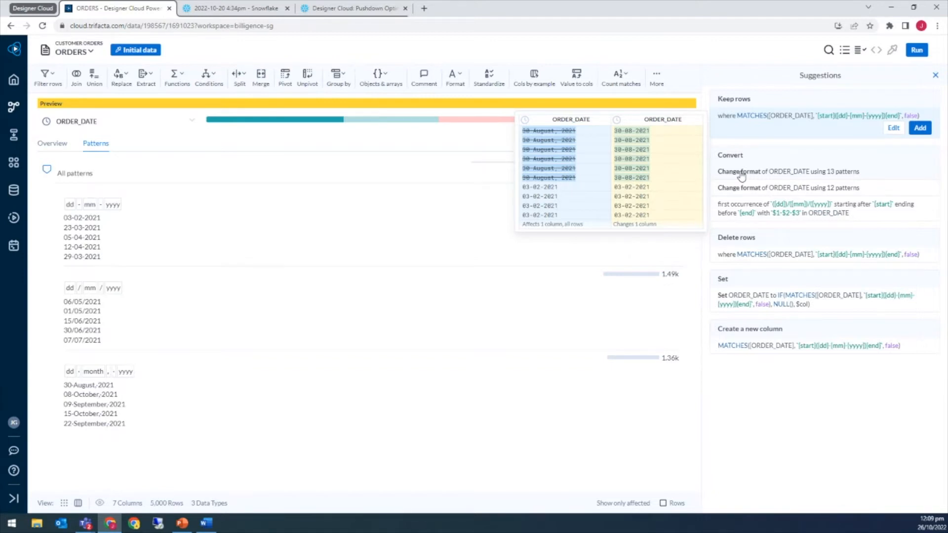
{"action": "left_click", "coordinate": [742, 173]}
{"action": "left_click", "coordinate": [920, 171]}
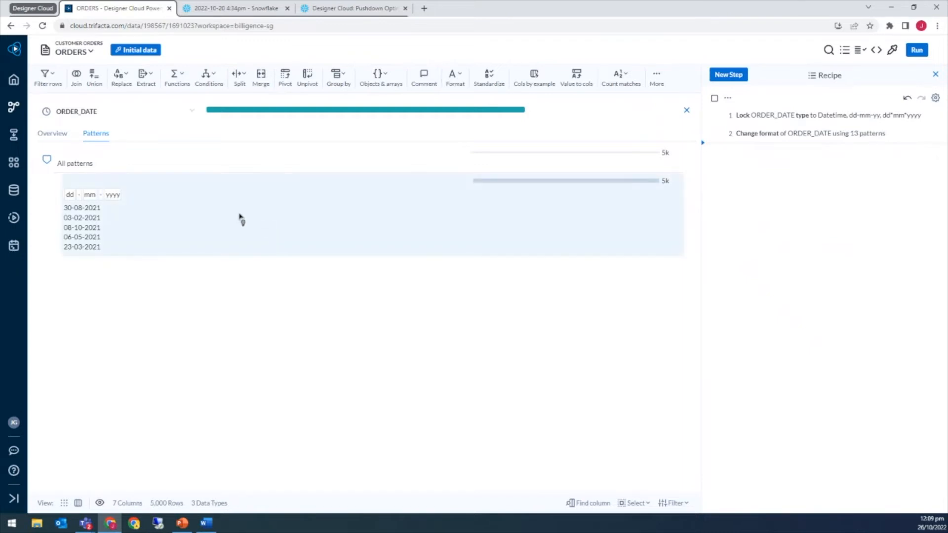
{"action": "left_click", "coordinate": [686, 111]}
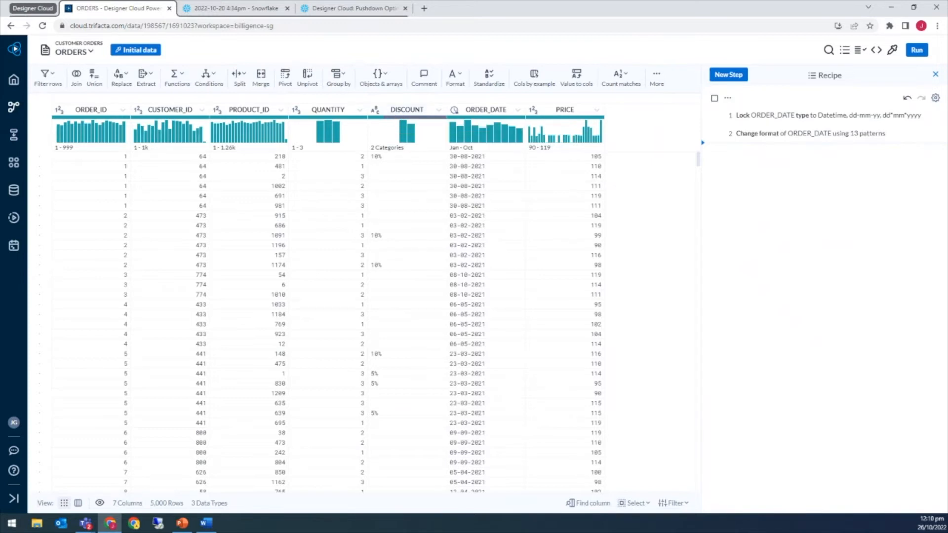
Change the DISCOUNT column's data type to Integer and check which rows are mismatched
{"action": "left_click", "coordinate": [377, 112]}
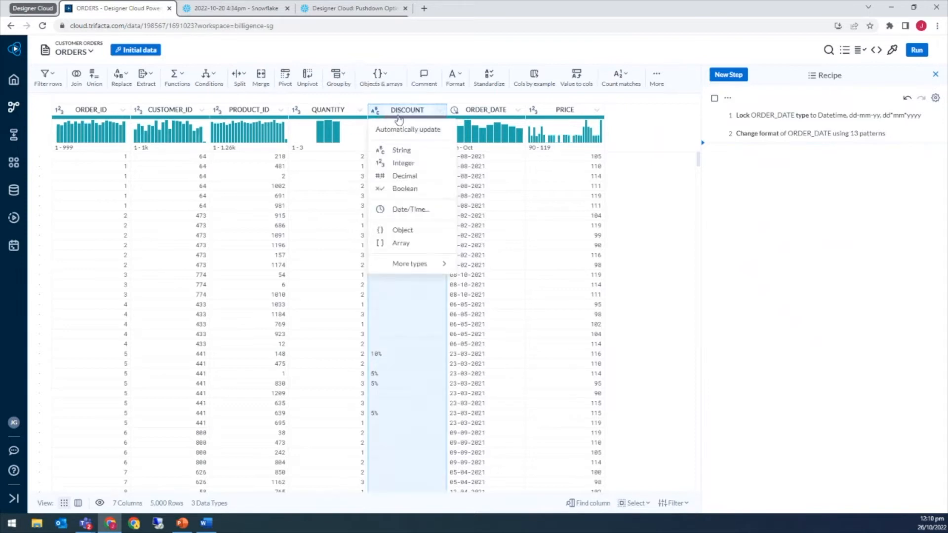
{"action": "left_click", "coordinate": [397, 166]}
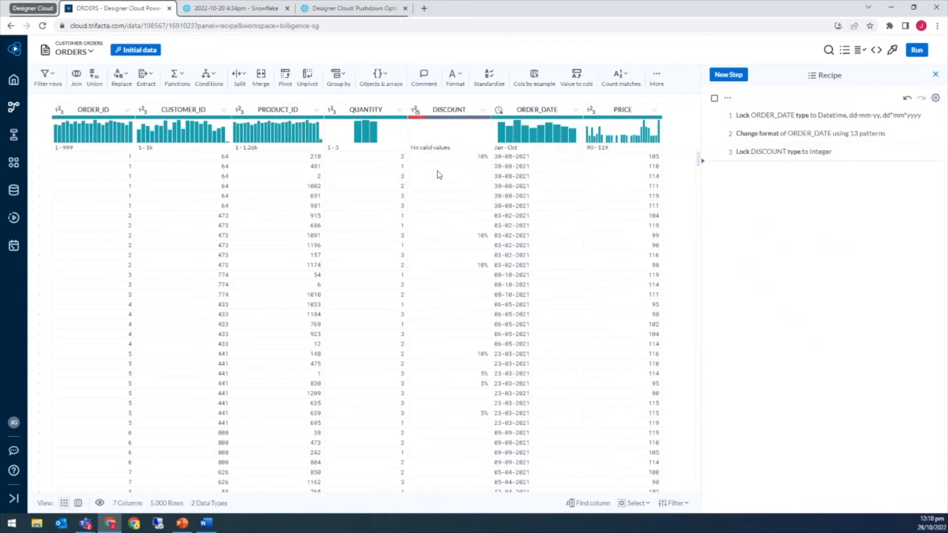
{"action": "left_click", "coordinate": [422, 119]}
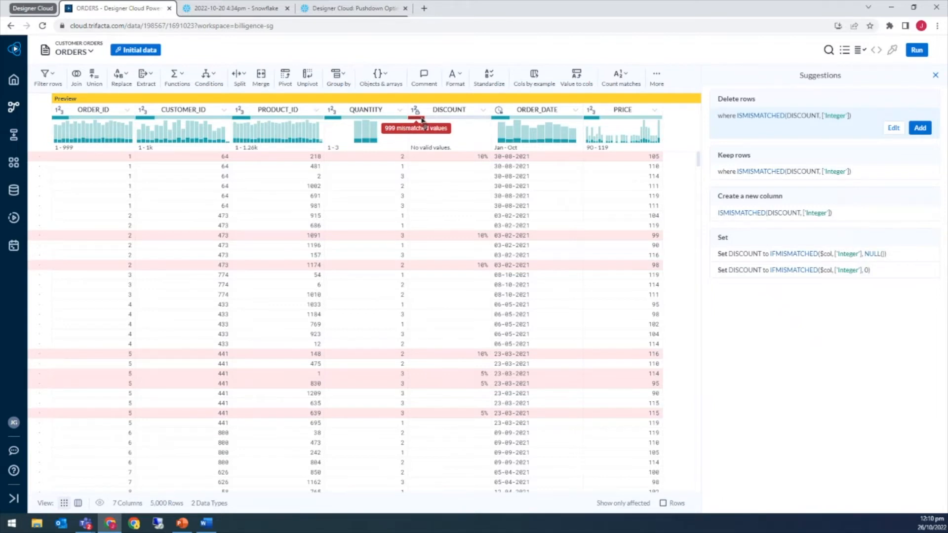
Remove the % sign from the DISCOUNT values by replacing it with an empty string
{"action": "left_click", "coordinate": [489, 160]}
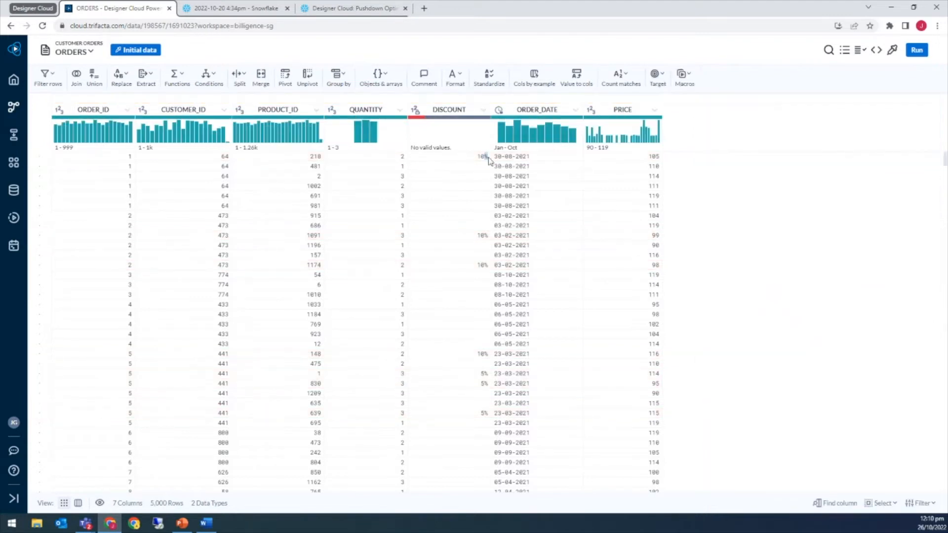
{"action": "left_click_drag", "start_coordinate": [484, 157], "coordinate": [489, 158]}
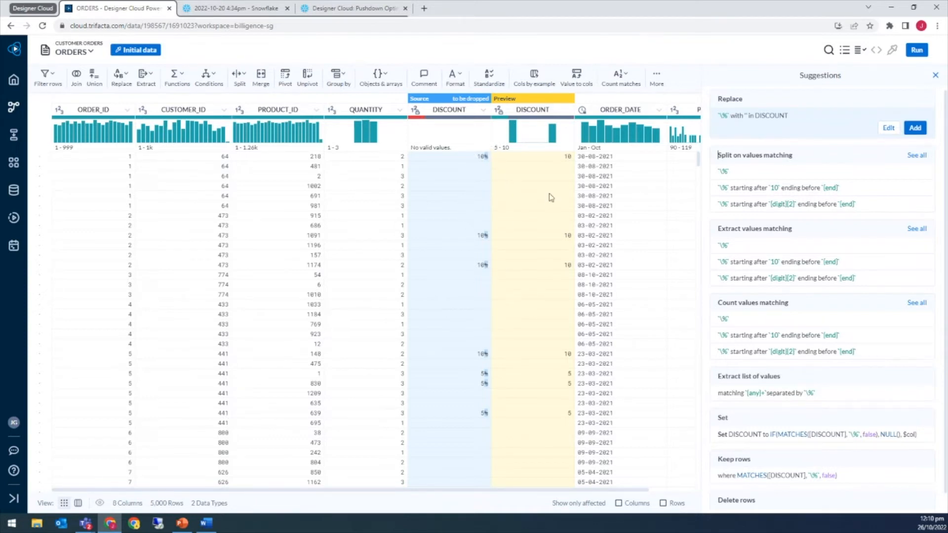
{"action": "left_click", "coordinate": [916, 128]}
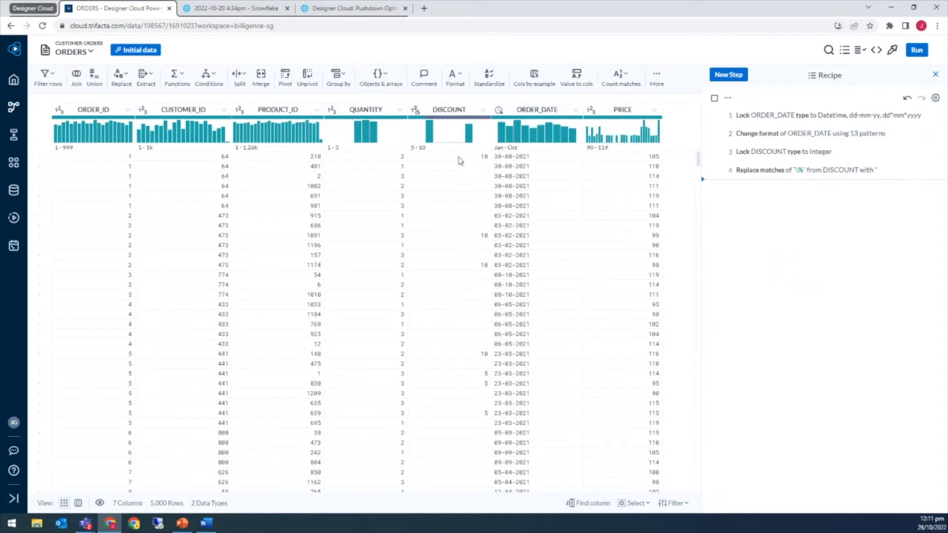
Fill the missing DISCOUNT values with 0 using the suggested IFMISSING($col, 0) step
{"action": "left_click", "coordinate": [456, 120]}
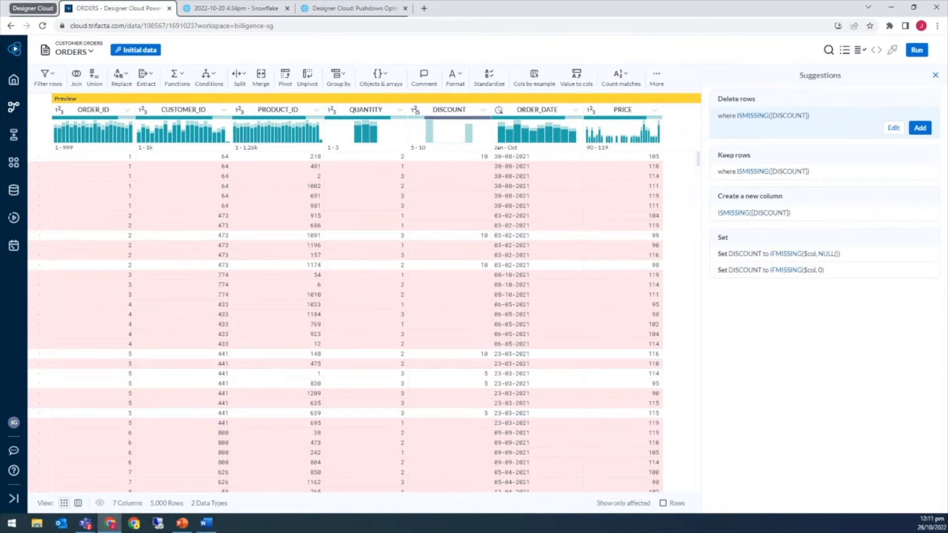
{"action": "left_click", "coordinate": [780, 273]}
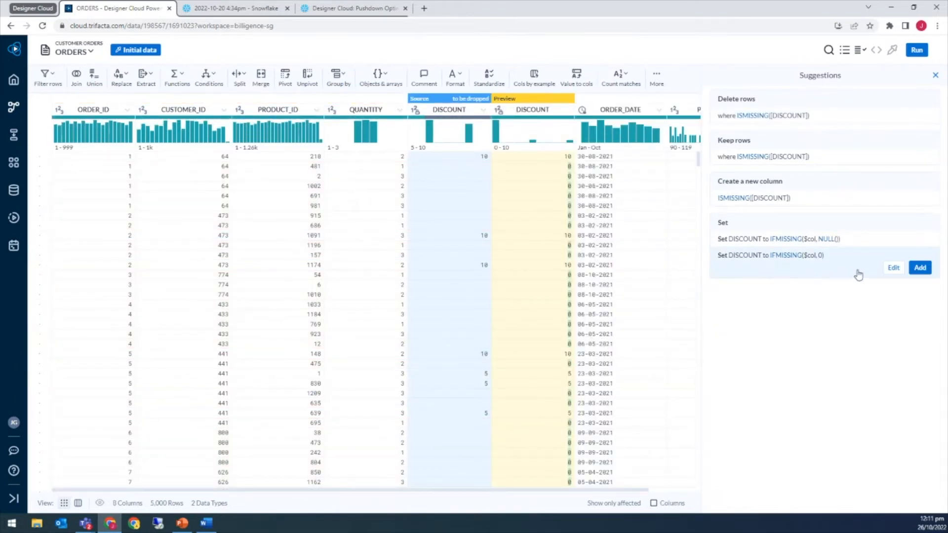
{"action": "left_click", "coordinate": [920, 268]}
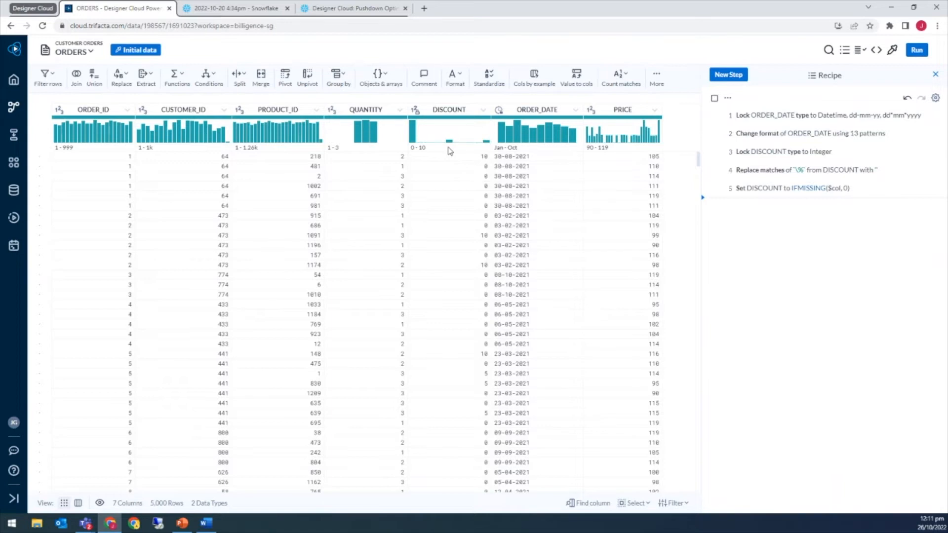
Start a custom calculation from the PRICE column and enter the single row formula PRICE * QUANTITY * (1-DISCOUNT/100)
{"action": "left_click", "coordinate": [655, 111]}
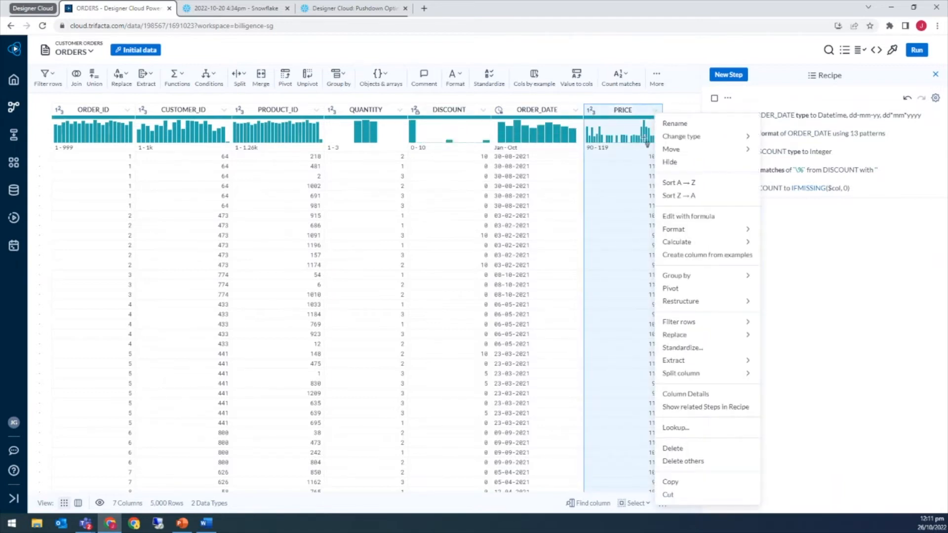
{"action": "mouse_move", "coordinate": [684, 141]}
{"action": "mouse_move", "coordinate": [674, 242]}
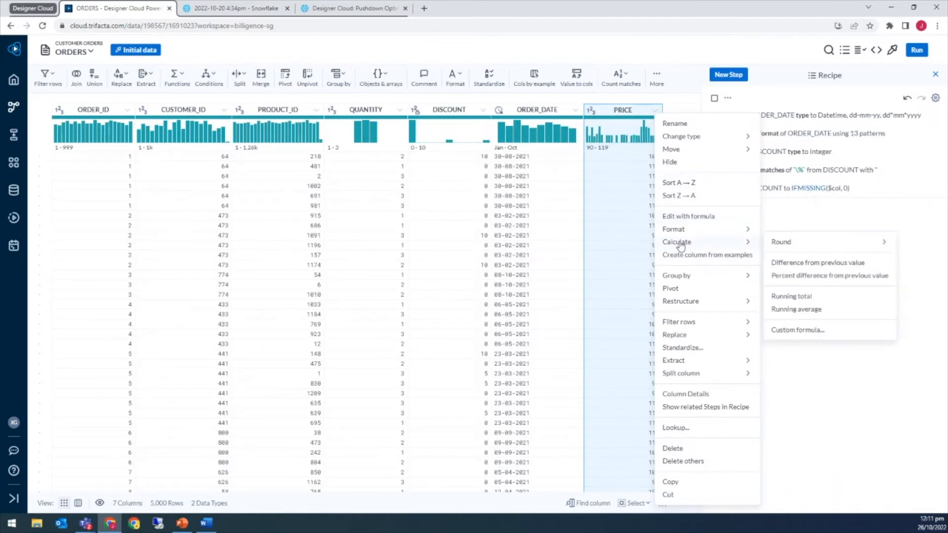
{"action": "mouse_move", "coordinate": [785, 246]}
{"action": "left_click", "coordinate": [822, 331]}
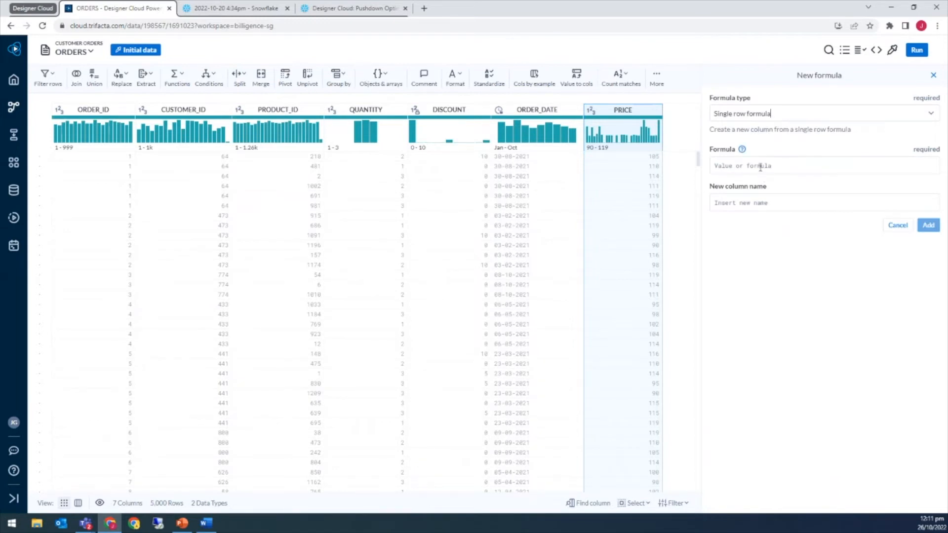
{"action": "left_click", "coordinate": [728, 167]}
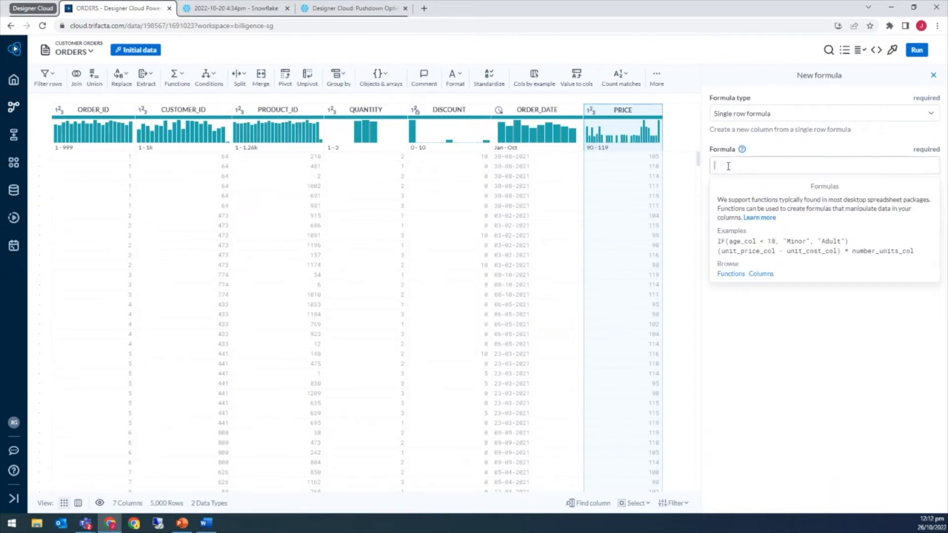
{"action": "type", "text": "PRICE * "}
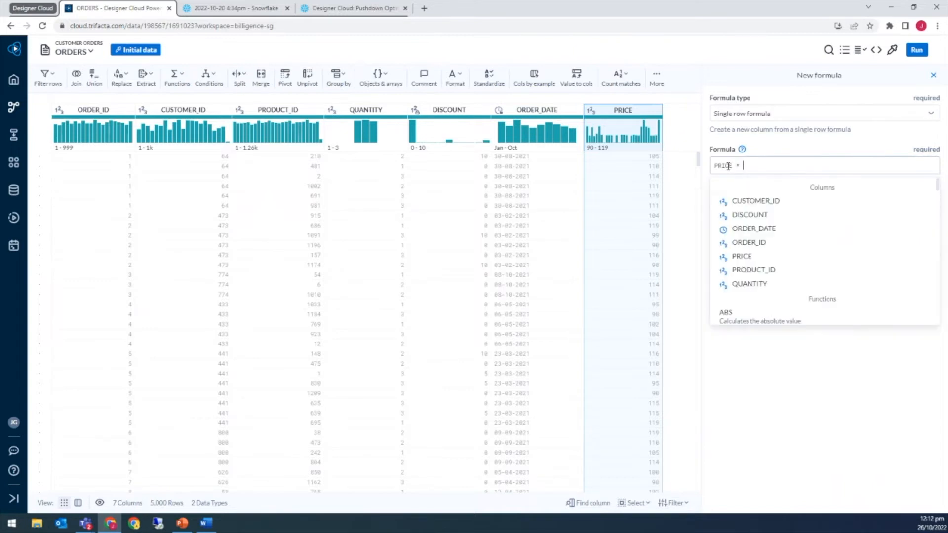
{"action": "type", "text": "QUANTITY *"}
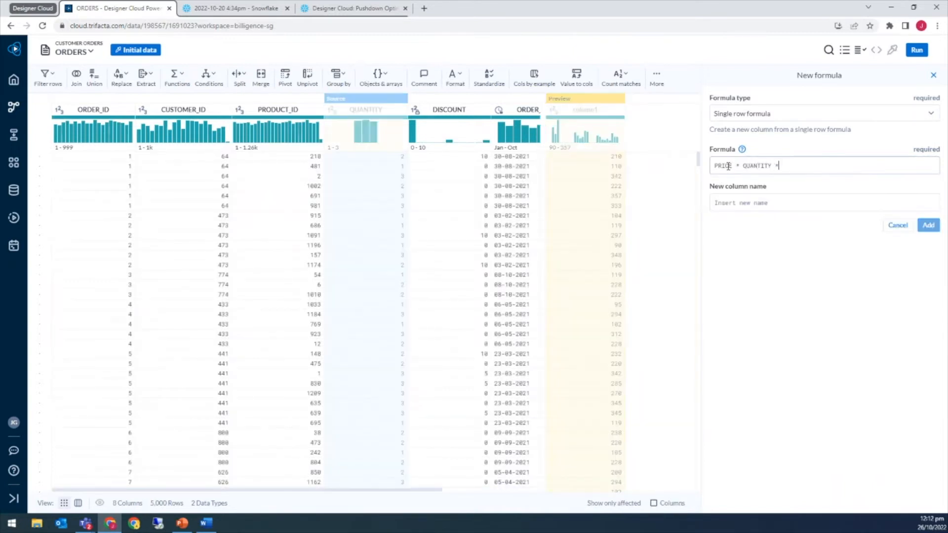
{"action": "type", "text": " (1-DISCOUNT"}
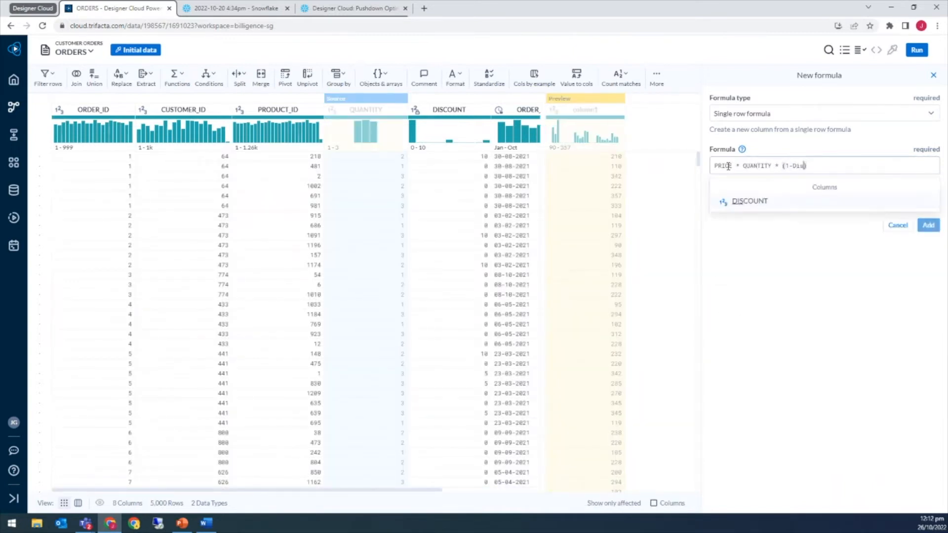
{"action": "type", "text": "/100"}
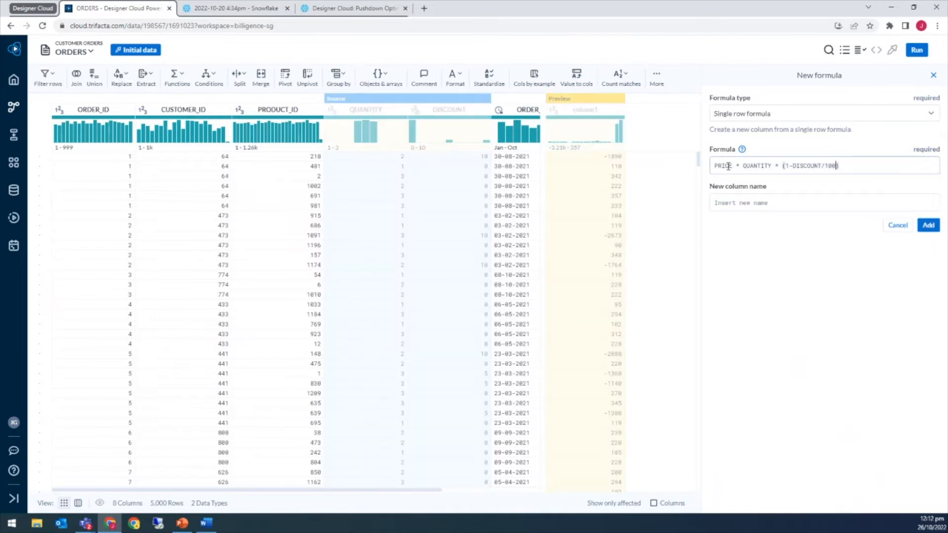
Name the calculated column SALES_AMOUNT and add it to the recipe
{"action": "left_click", "coordinate": [749, 203]}
{"action": "left_click", "coordinate": [752, 204]}
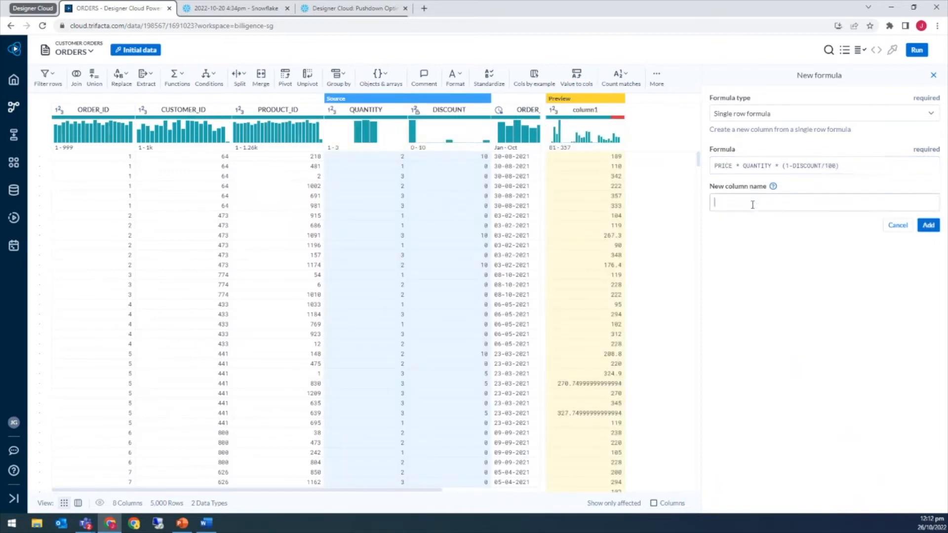
{"action": "type", "text": "SALES_AMOUNT"}
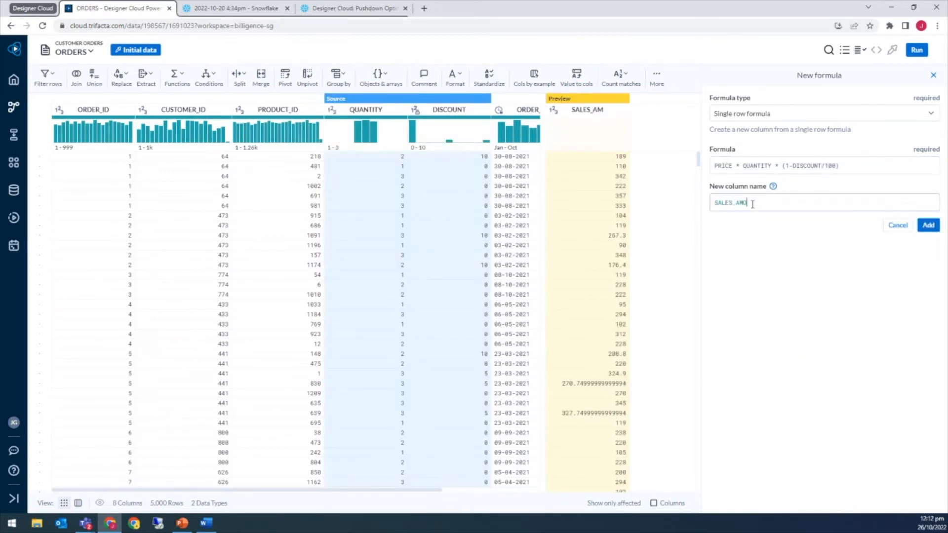
{"action": "left_click", "coordinate": [929, 225]}
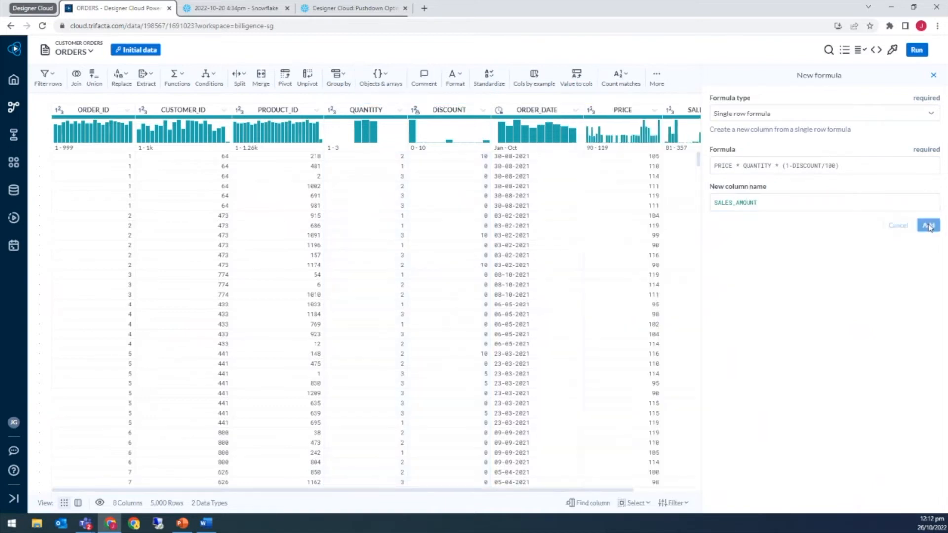
Change the SALES_AMOUNT column's data type to Decimal
{"action": "scroll", "coordinate": [430, 496], "scroll_direction": "right", "scroll_amount": 3}
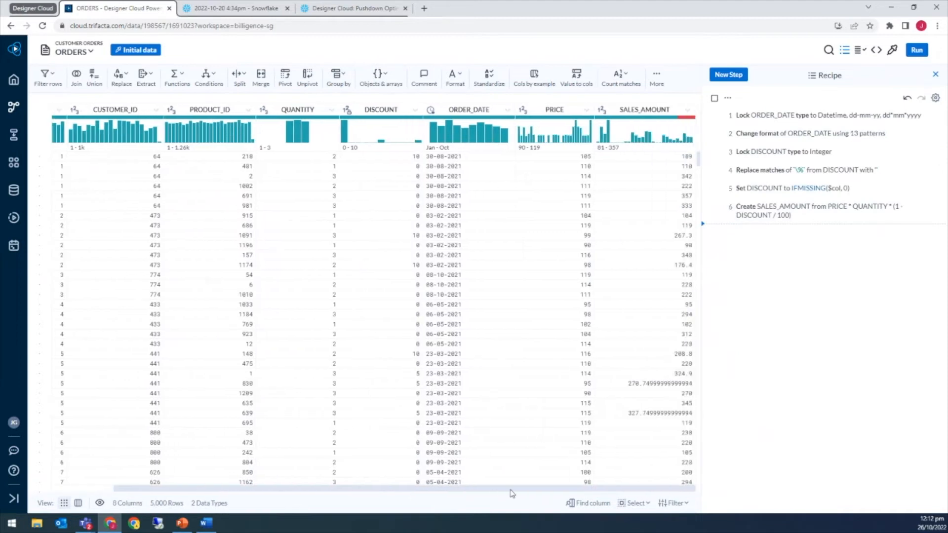
{"action": "left_click", "coordinate": [602, 110]}
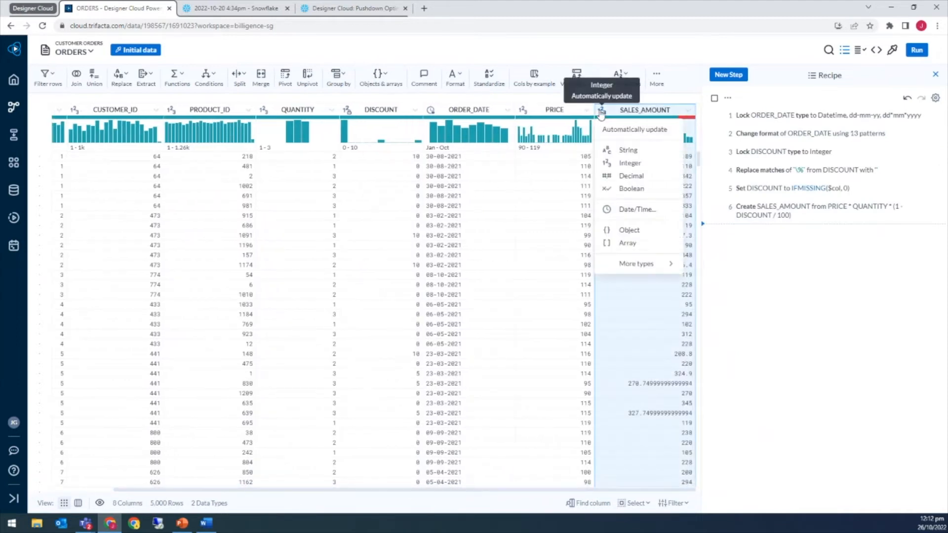
{"action": "left_click", "coordinate": [634, 176]}
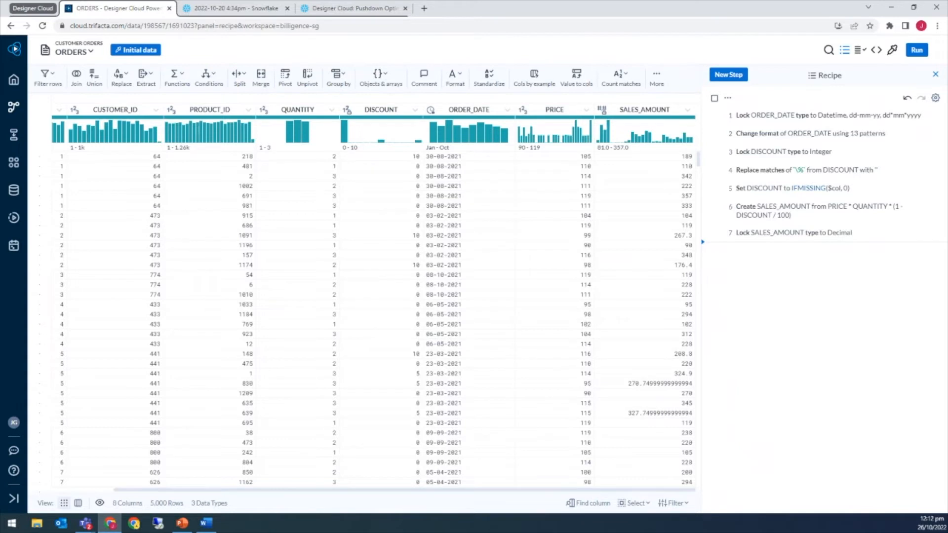
Return to the flow and add a new recipe named CUSTOMER ORDERS to the CUSTOMER_RAW dataset
{"action": "left_click", "coordinate": [69, 44]}
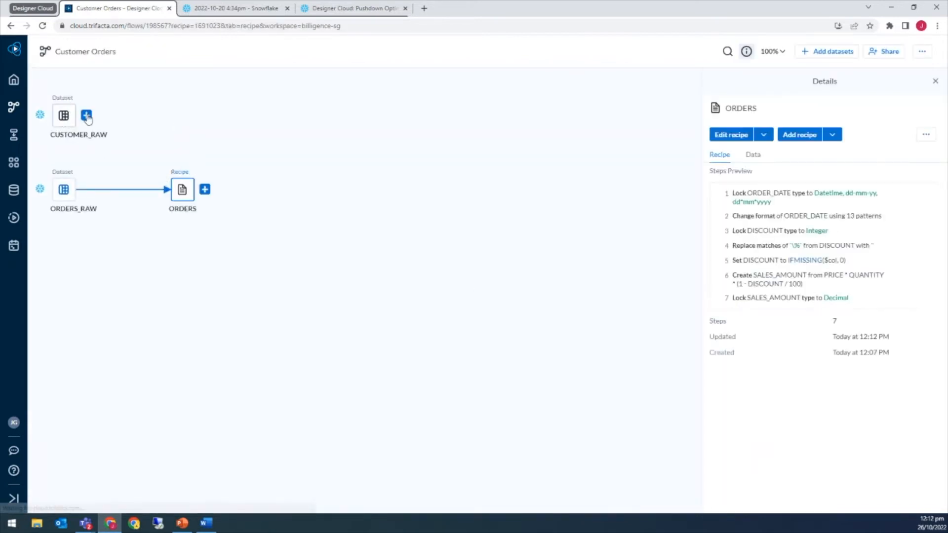
{"action": "left_click", "coordinate": [86, 116]}
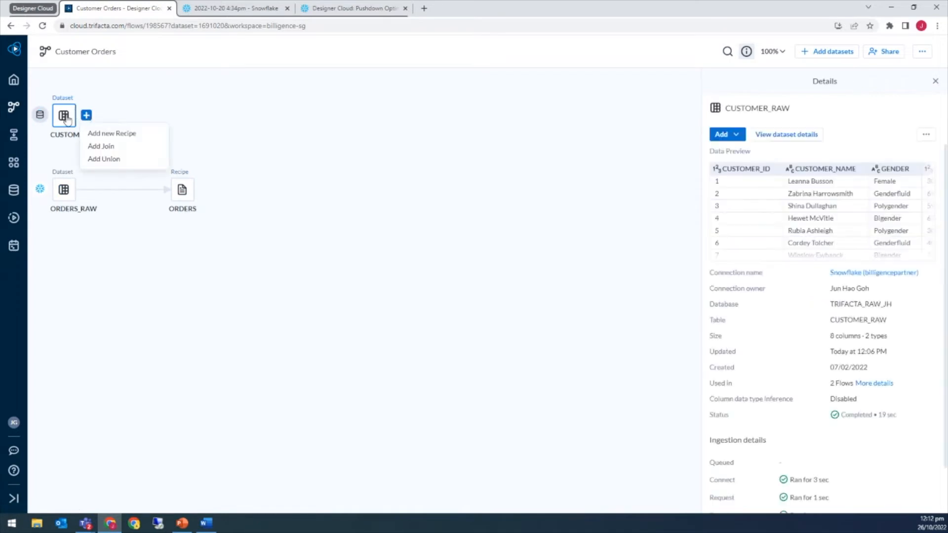
{"action": "left_click", "coordinate": [111, 134]}
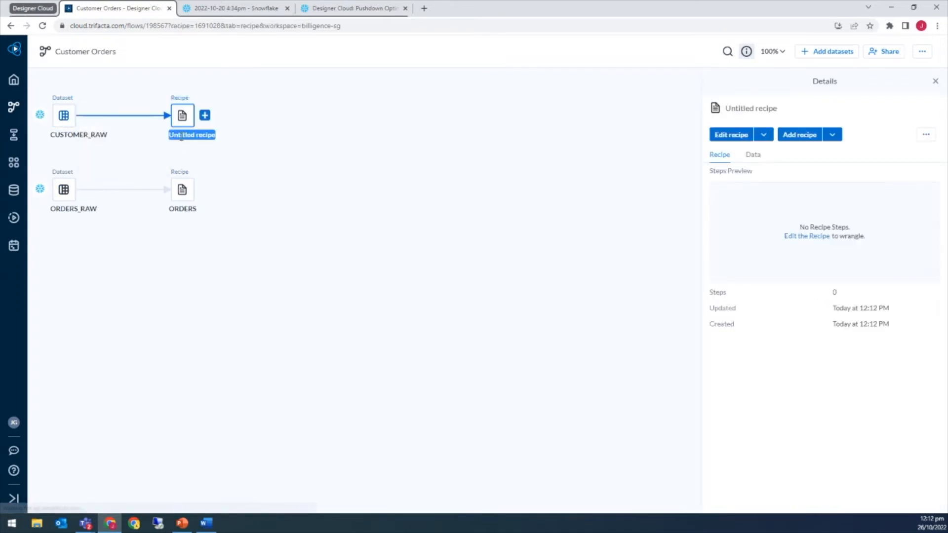
{"action": "type", "text": "CUSTOMER ORD"}
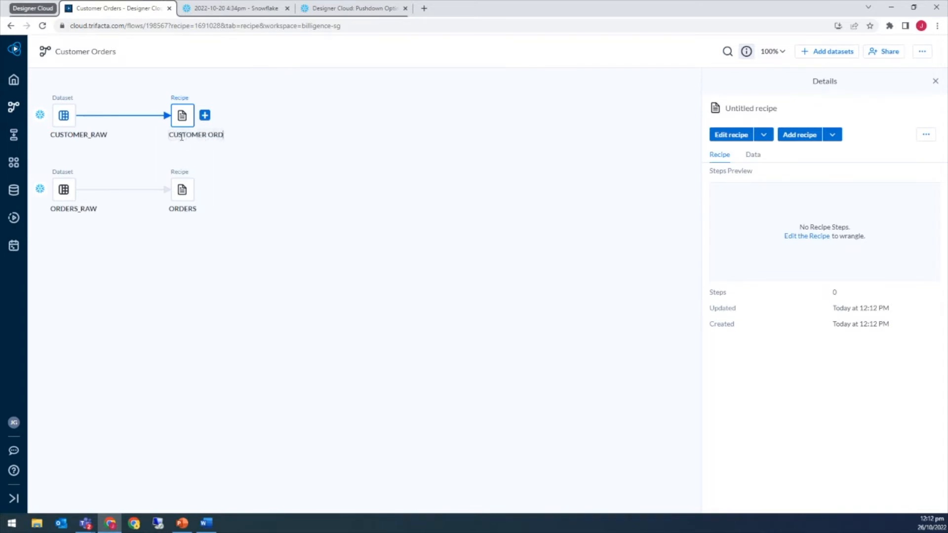
{"action": "type", "text": "ERS"}
{"action": "left_click", "coordinate": [271, 116]}
Edit the CUSTOMER ORDERS recipe and split CITY_STATE at the comma using the suggested ',' split
{"action": "left_click", "coordinate": [182, 117]}
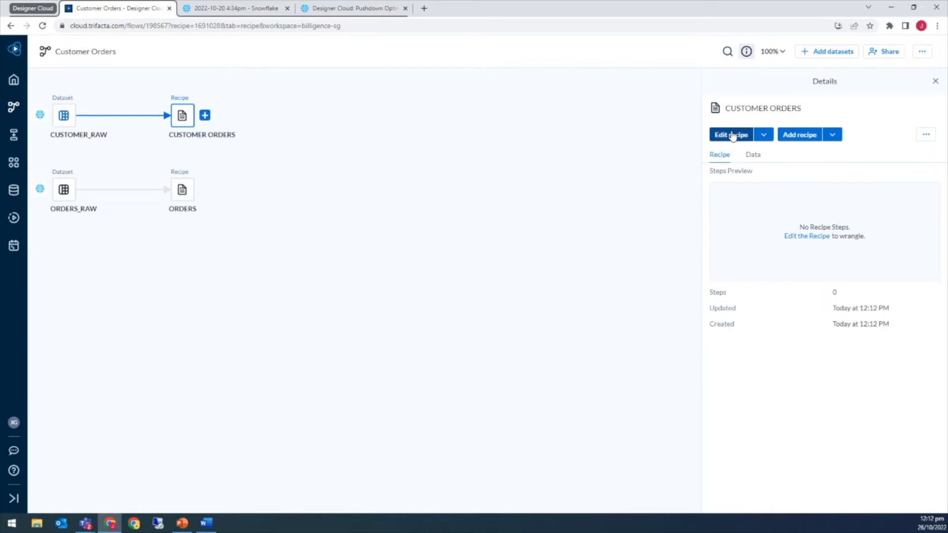
{"action": "left_click", "coordinate": [733, 135]}
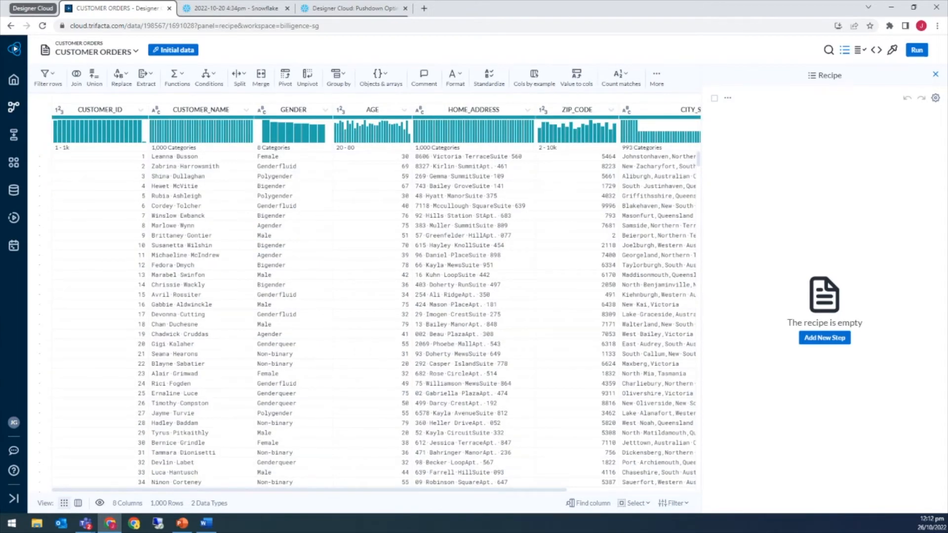
{"action": "left_click_drag", "start_coordinate": [517, 488], "coordinate": [610, 484]}
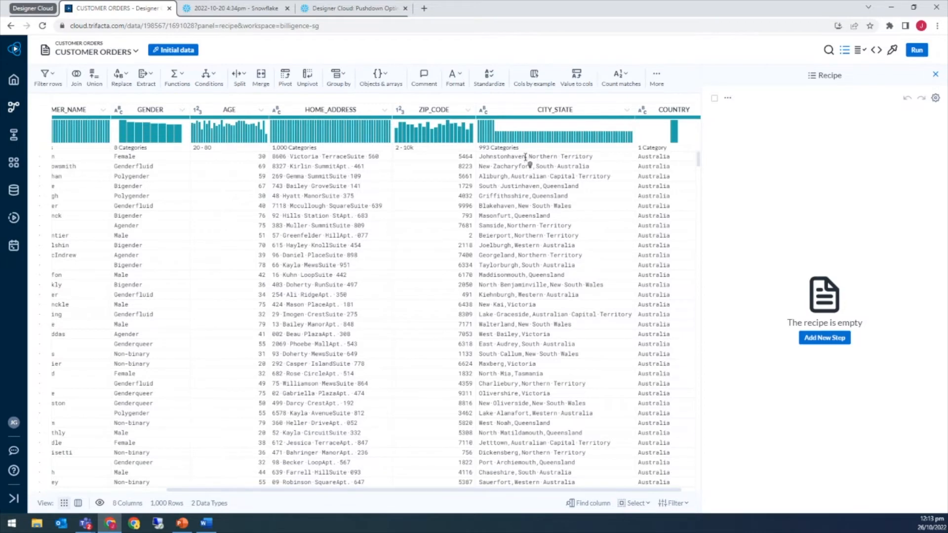
{"action": "left_click_drag", "start_coordinate": [525, 157], "coordinate": [529, 156]}
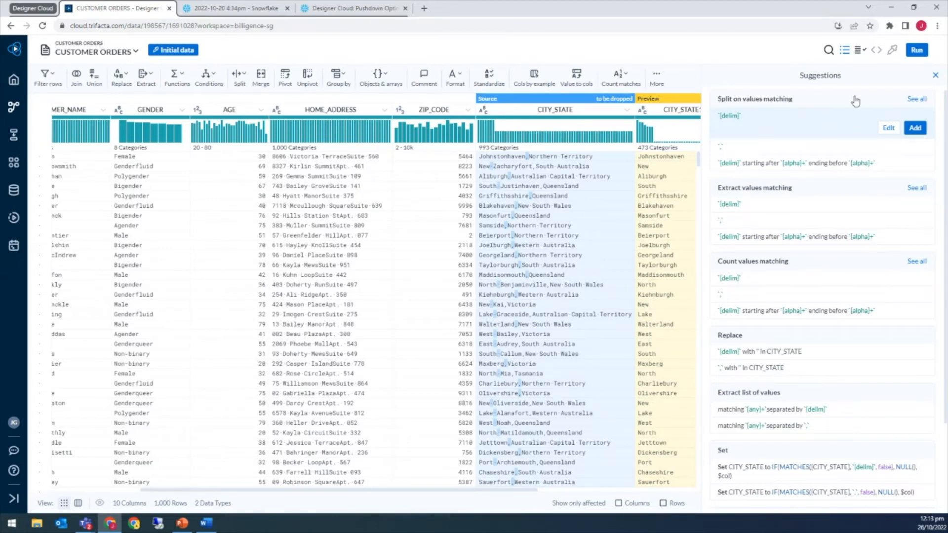
{"action": "left_click", "coordinate": [736, 148]}
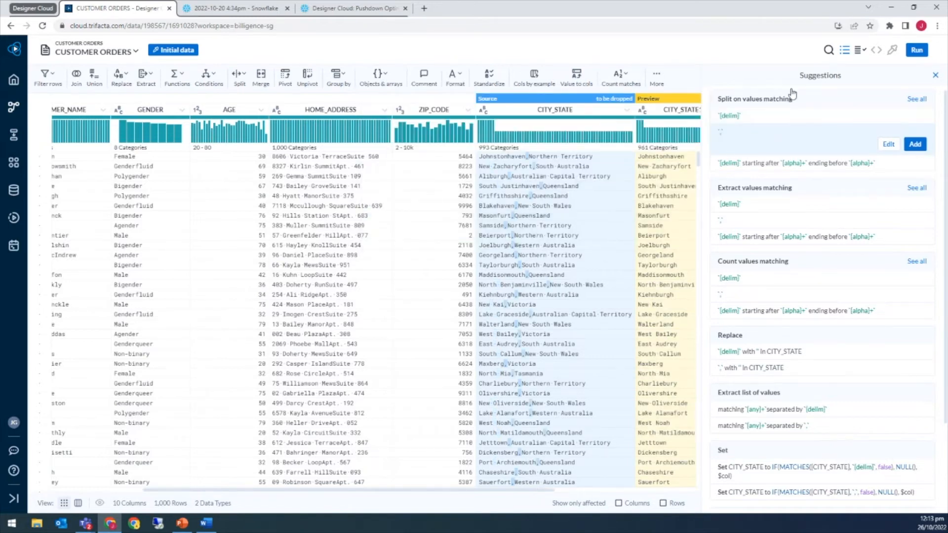
{"action": "left_click", "coordinate": [915, 144]}
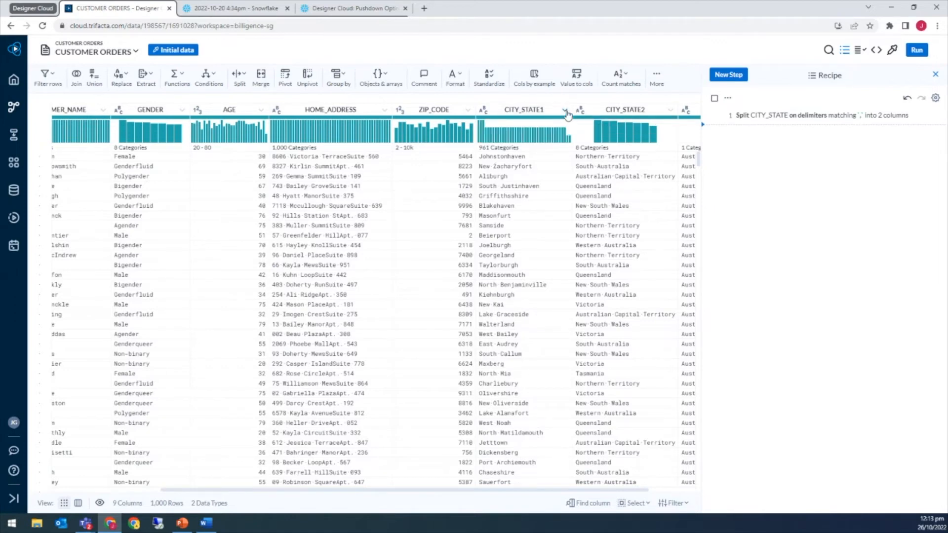
Rename the CITY_STATE1 column to CITY and add the rename to the recipe
{"action": "left_click", "coordinate": [565, 111]}
{"action": "left_click", "coordinate": [589, 126]}
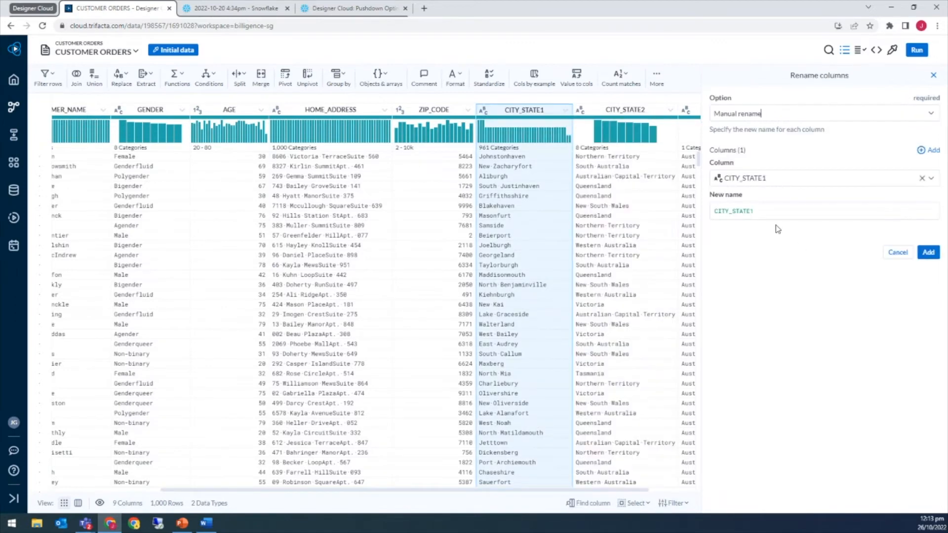
{"action": "left_click_drag", "start_coordinate": [754, 212], "coordinate": [731, 213]}
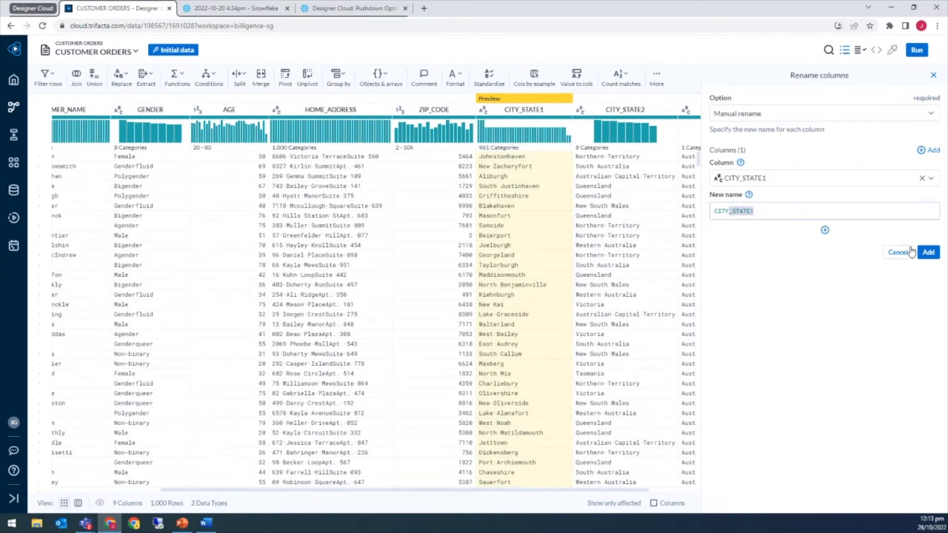
{"action": "key", "text": "BackSpace"}
{"action": "left_click", "coordinate": [929, 253]}
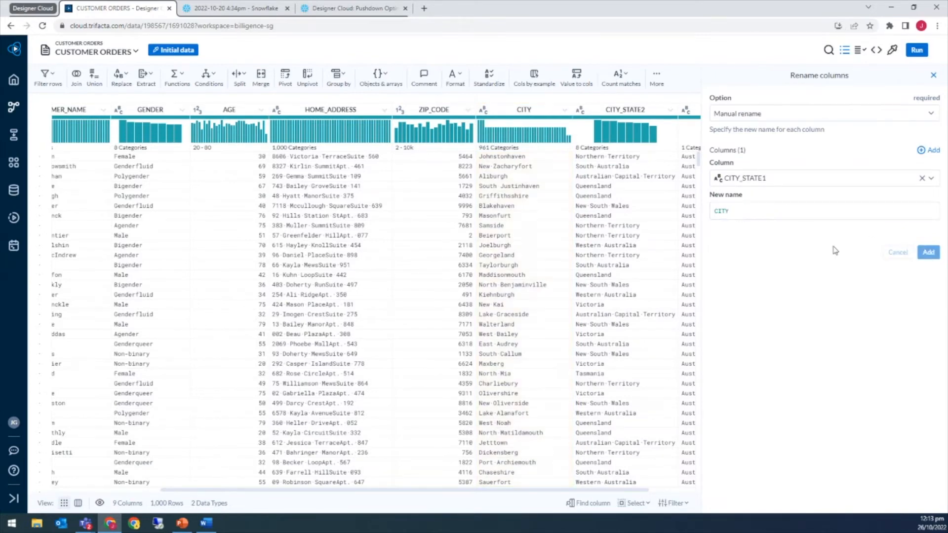
Rename the CITY_STATE2 column to STATE and add the rename to the recipe
{"action": "left_click", "coordinate": [670, 110]}
{"action": "left_click", "coordinate": [693, 124]}
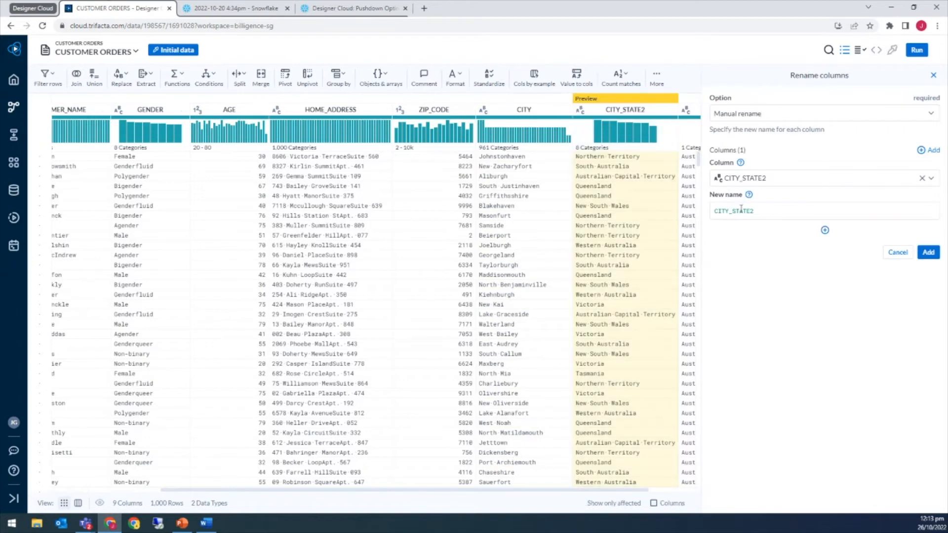
{"action": "left_click_drag", "start_coordinate": [756, 211], "coordinate": [697, 215]}
{"action": "type", "text": "STATE"}
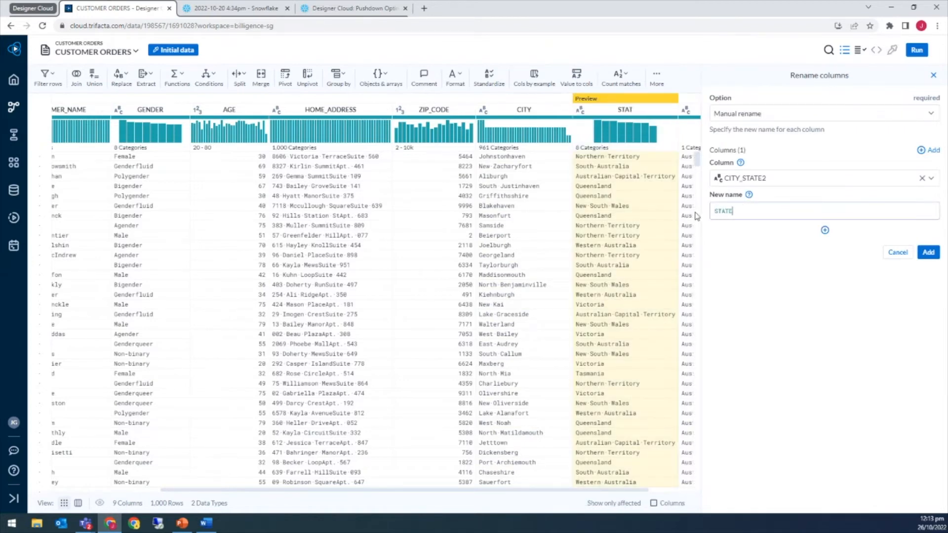
{"action": "left_click", "coordinate": [925, 253]}
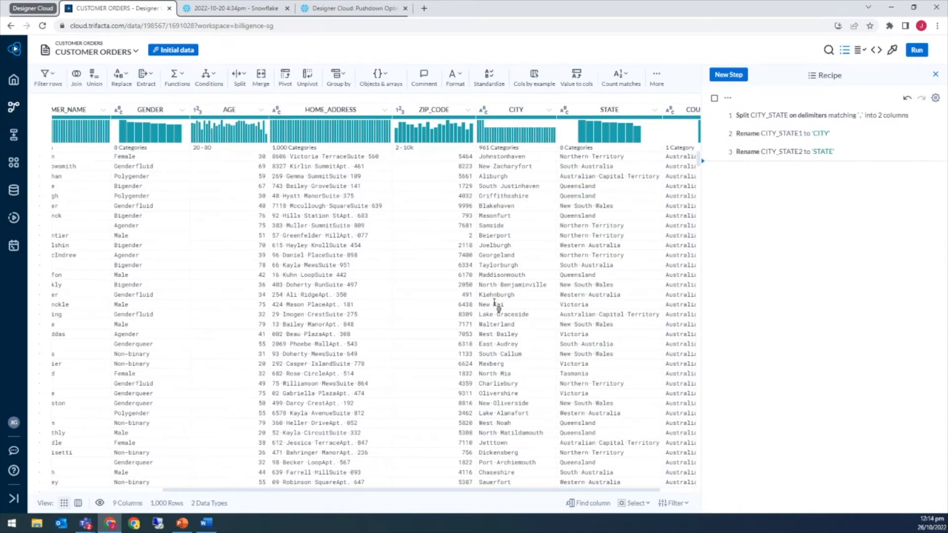
Join the data with the ORDERS recipe using an Inner join on the suggested CUSTOMER_ID keys
{"action": "left_click", "coordinate": [76, 77]}
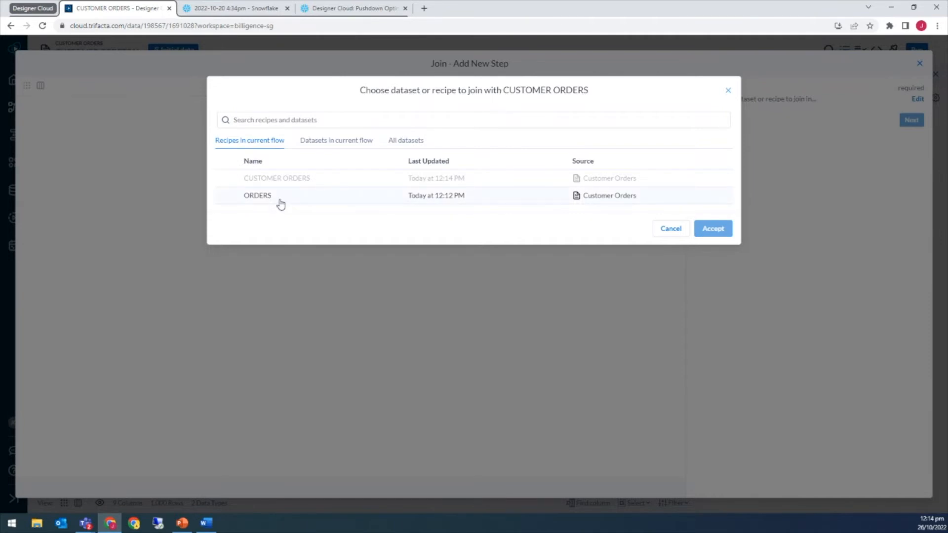
{"action": "left_click", "coordinate": [280, 201]}
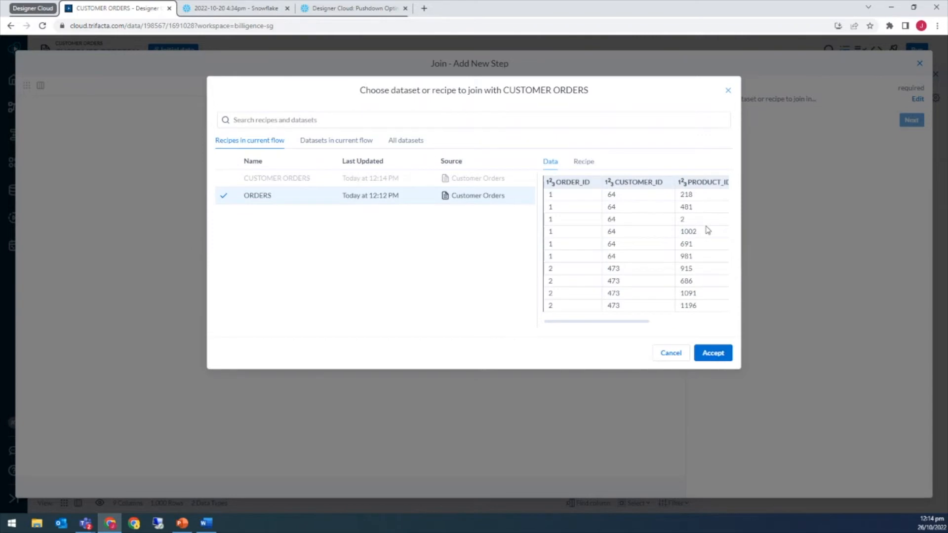
{"action": "left_click", "coordinate": [725, 358]}
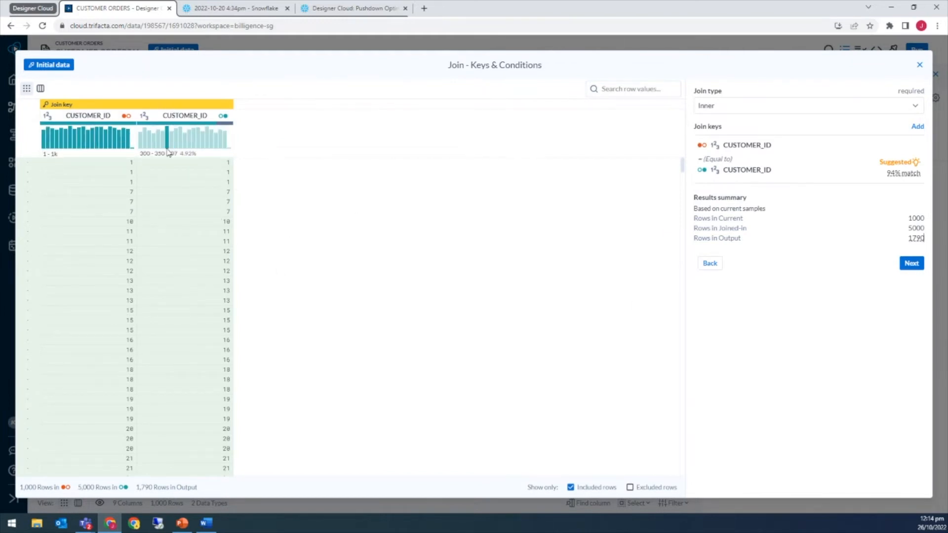
{"action": "left_click", "coordinate": [781, 108]}
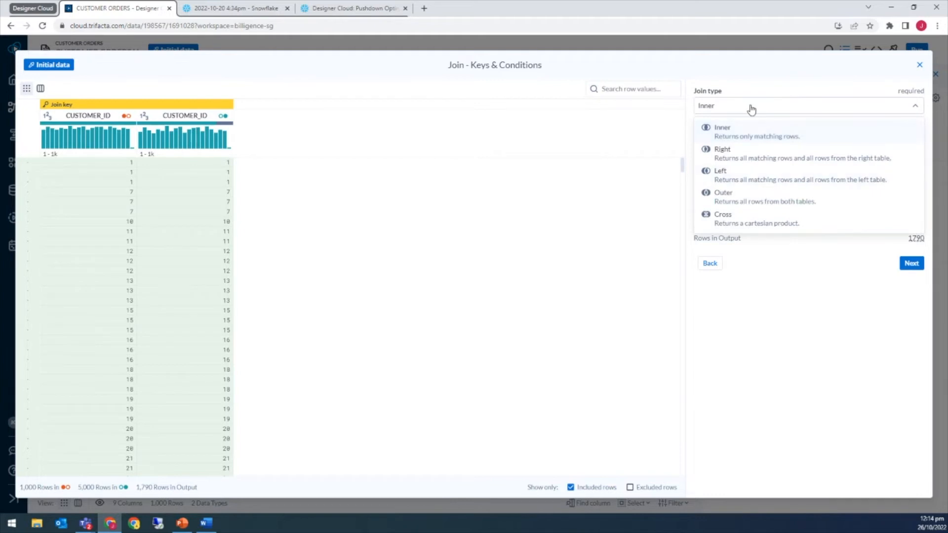
{"action": "left_click", "coordinate": [763, 270]}
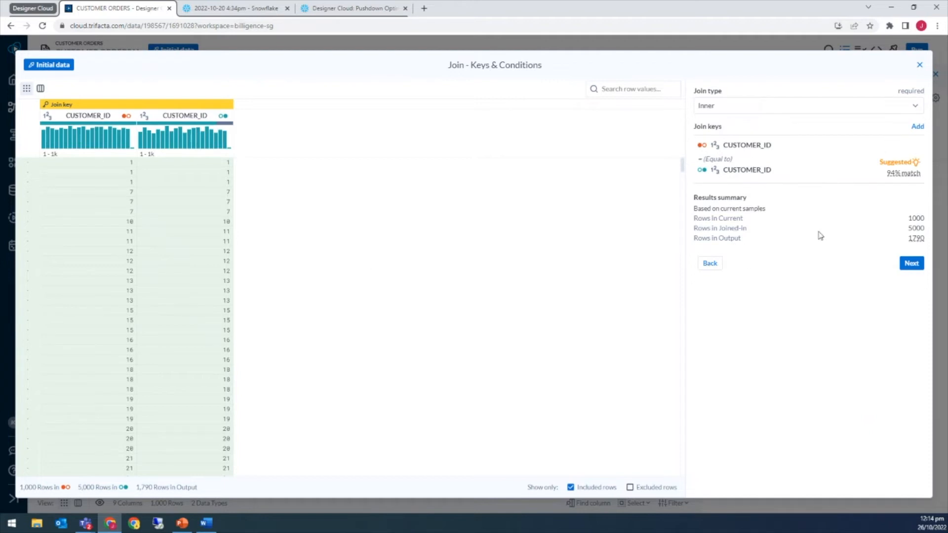
{"action": "left_click", "coordinate": [912, 263]}
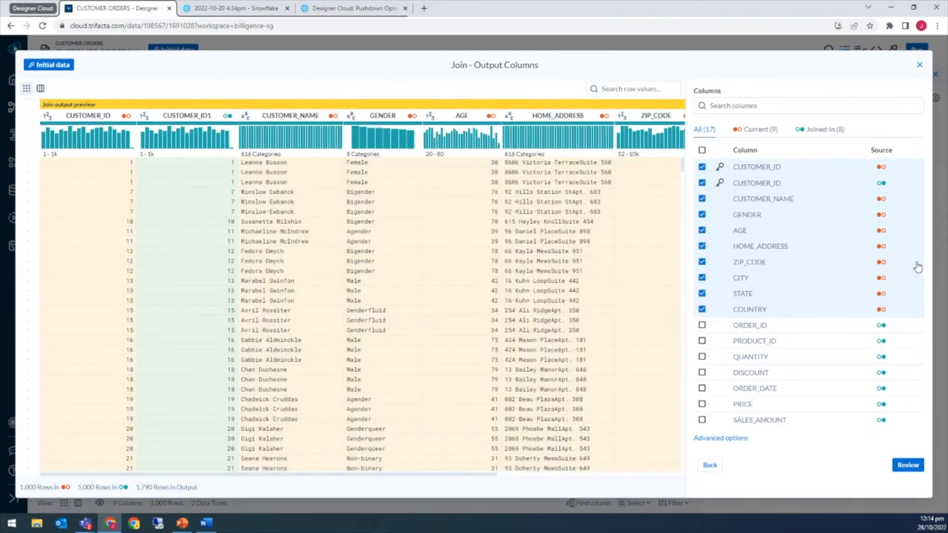
Include all output columns except the joined-in CUSTOMER_ID, and add the join to the recipe
{"action": "left_click", "coordinate": [702, 151]}
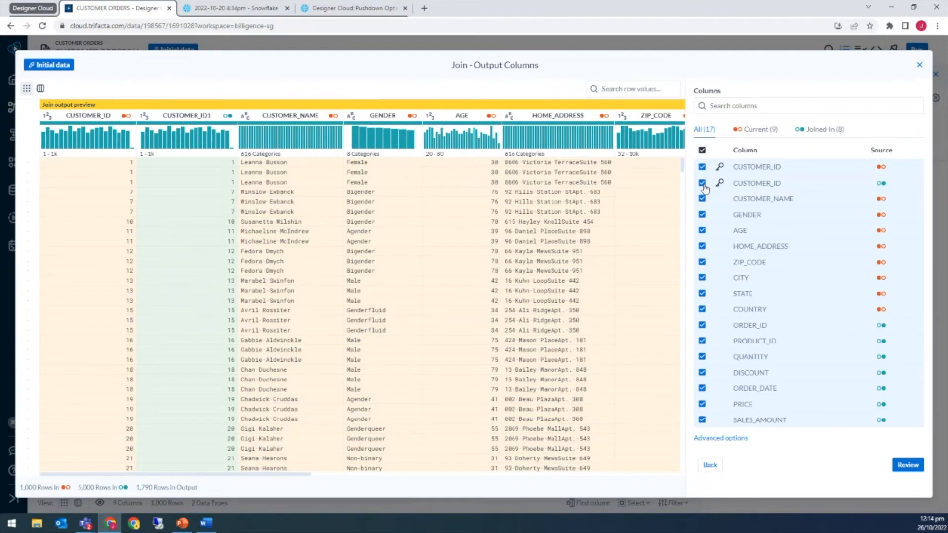
{"action": "left_click", "coordinate": [908, 465]}
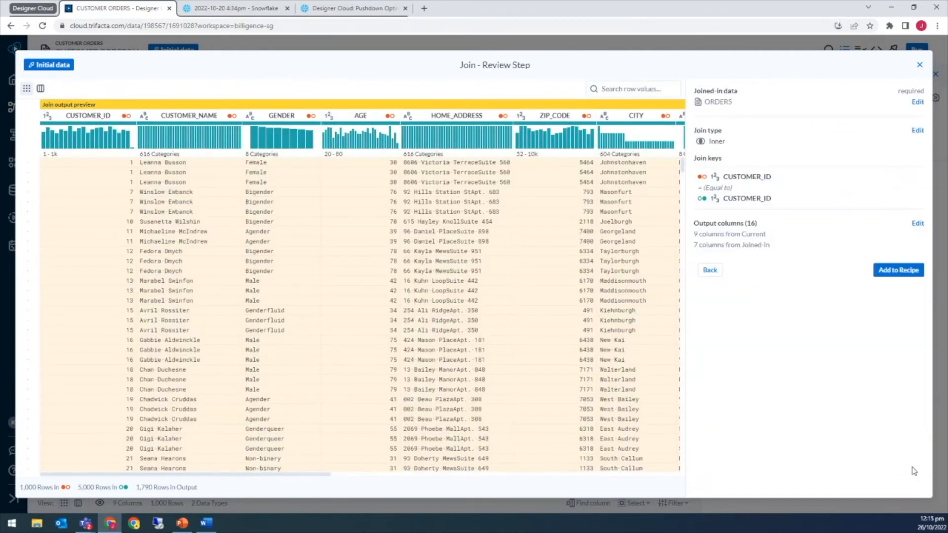
{"action": "left_click", "coordinate": [889, 276]}
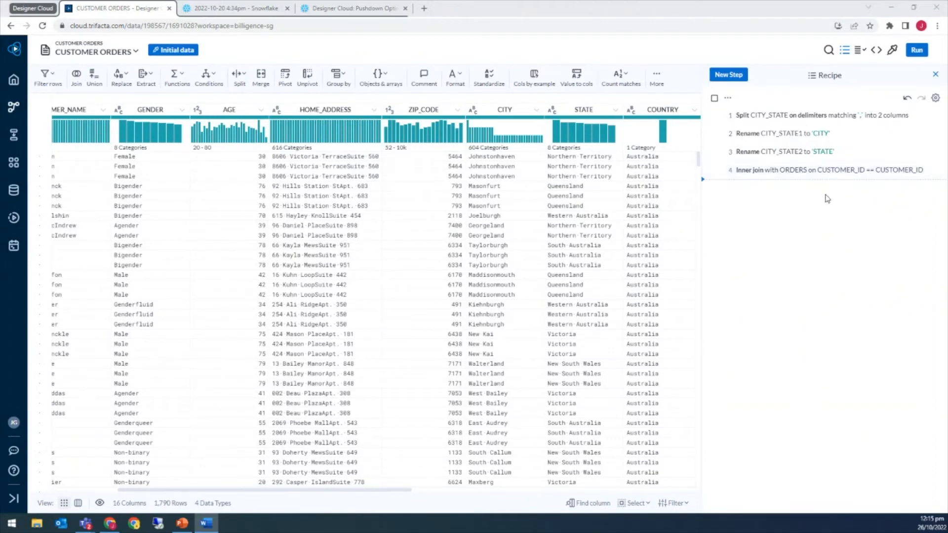
Compare the column count before and after the inner join step in the recipe
{"action": "left_click", "coordinate": [797, 165]}
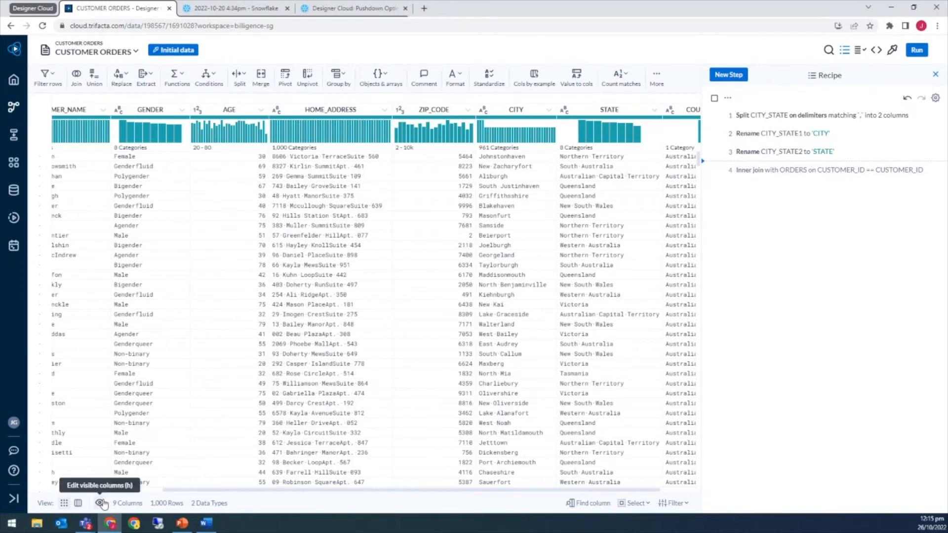
{"action": "left_click_drag", "start_coordinate": [114, 503], "coordinate": [142, 503]}
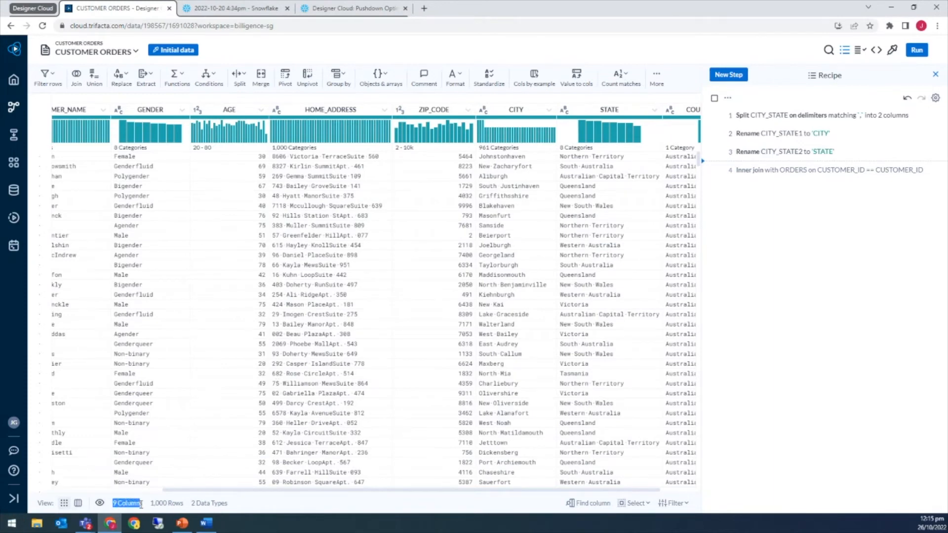
{"action": "left_click", "coordinate": [815, 184]}
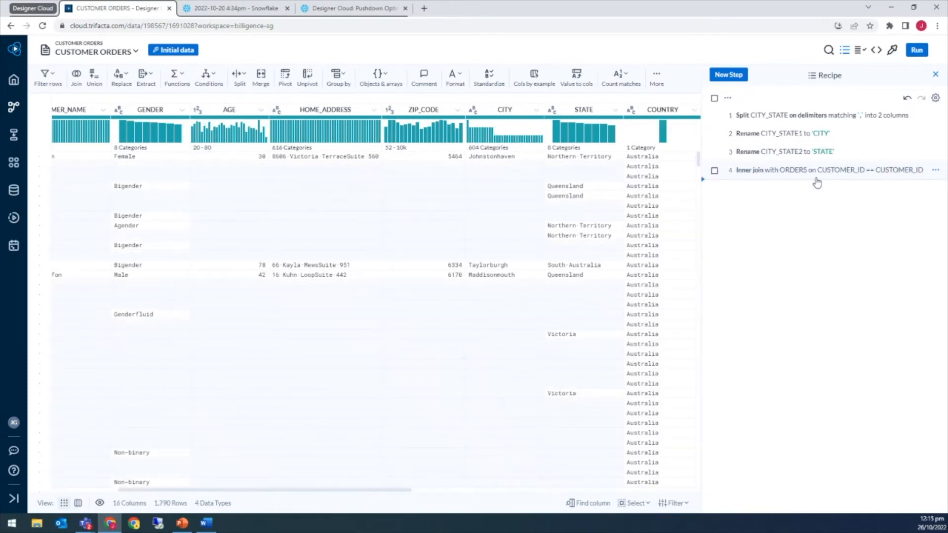
{"action": "left_click_drag", "start_coordinate": [114, 503], "coordinate": [144, 503]}
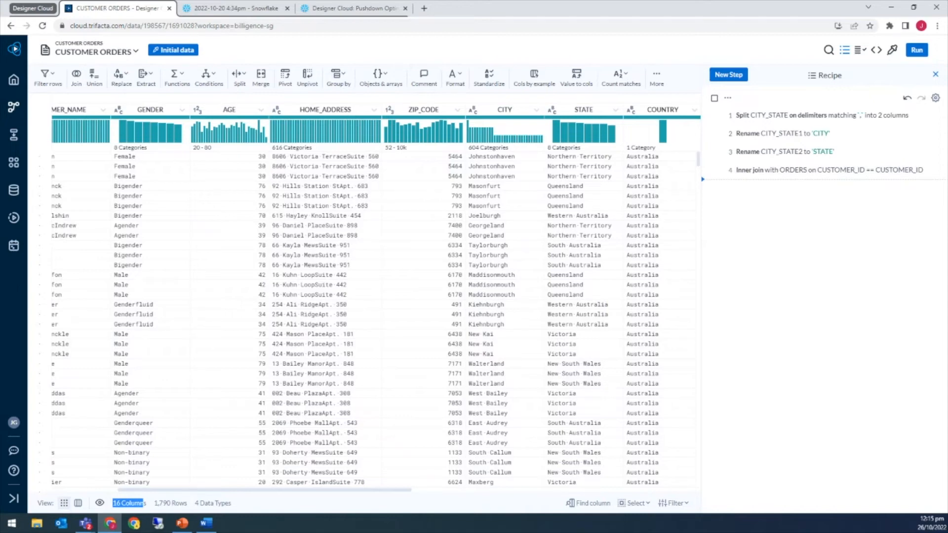
Return to the flow and create a job output for the CUSTOMER ORDERS recipe
{"action": "left_click", "coordinate": [82, 47]}
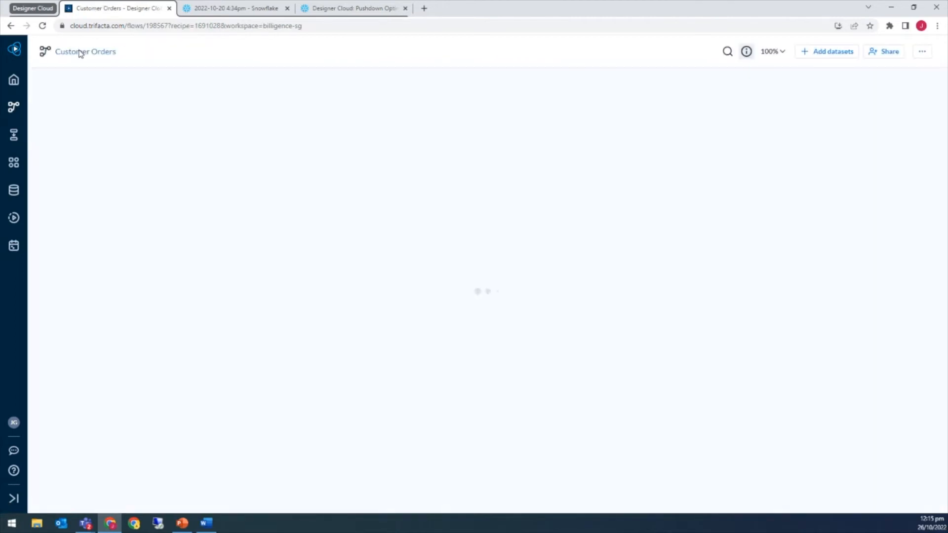
{"action": "left_click", "coordinate": [205, 115]}
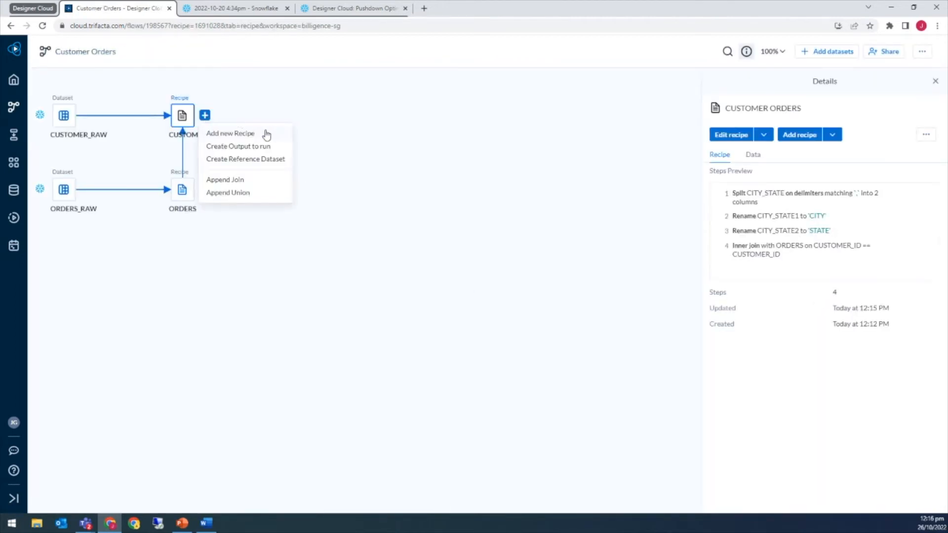
{"action": "left_click", "coordinate": [256, 147]}
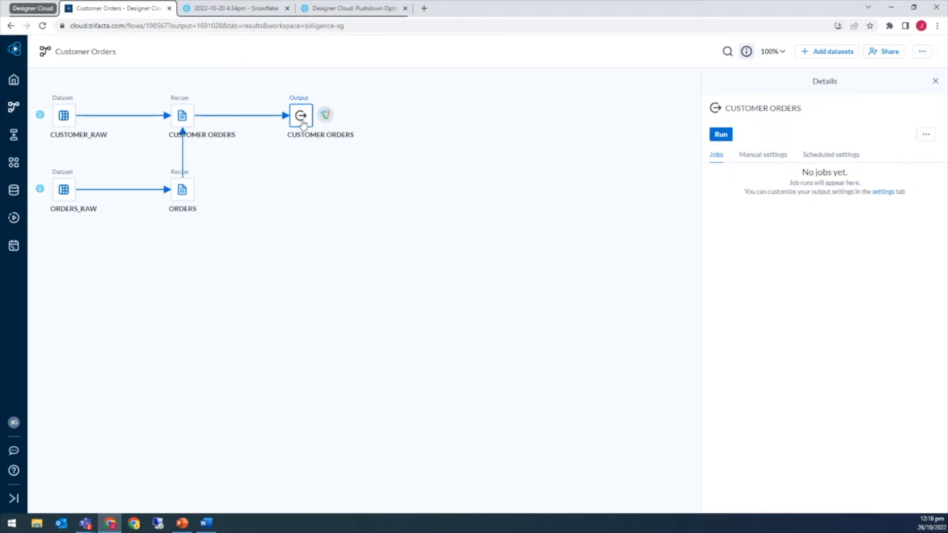
Open the CUSTOMER ORDERS job settings and redirect the CSV publishing action to the TRIFACTA_STAGED_JH schema of the Snowflake connection
{"action": "left_click", "coordinate": [721, 135]}
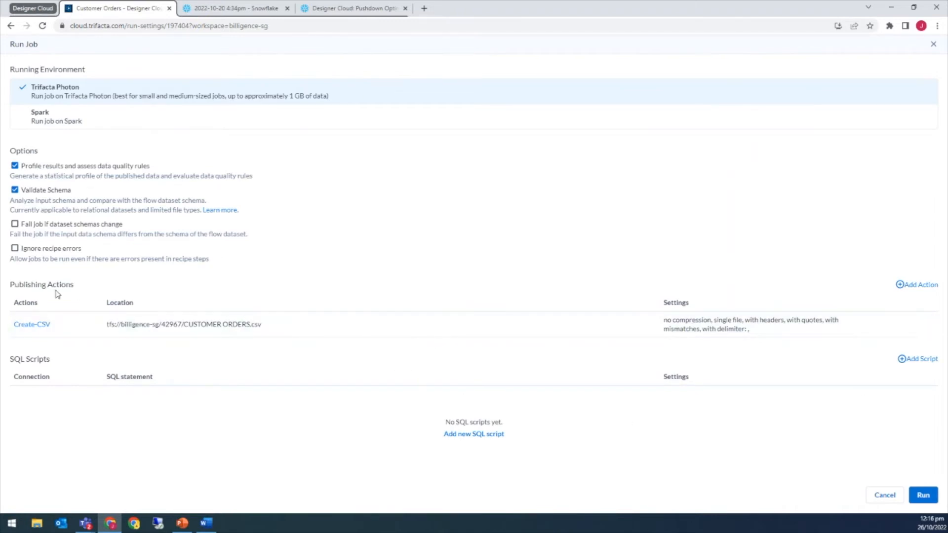
{"action": "left_click", "coordinate": [895, 326]}
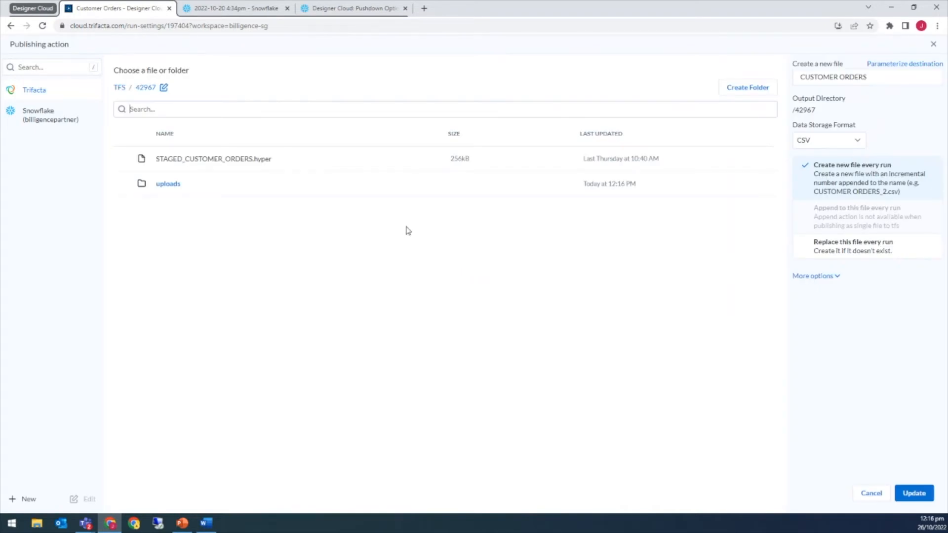
{"action": "left_click", "coordinate": [813, 142]}
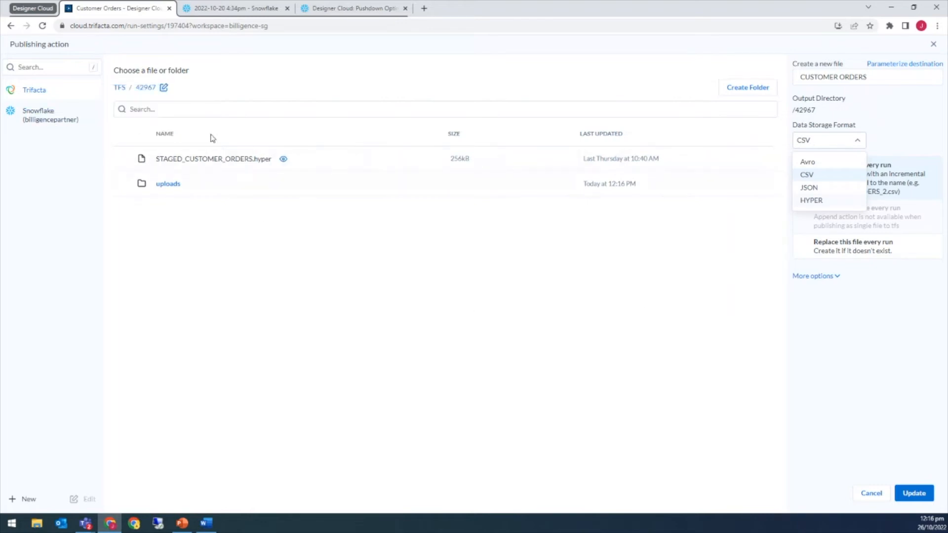
{"action": "left_click", "coordinate": [49, 117]}
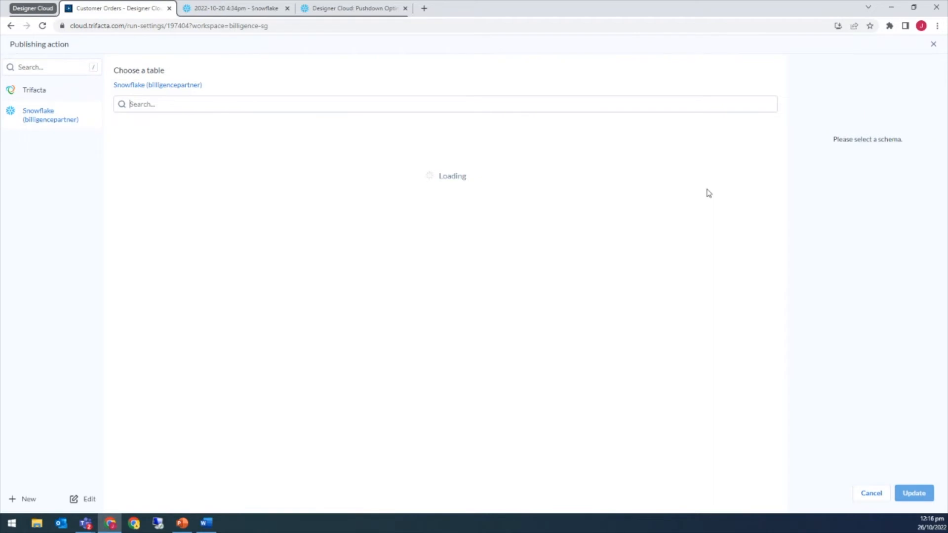
{"action": "left_click", "coordinate": [746, 105]}
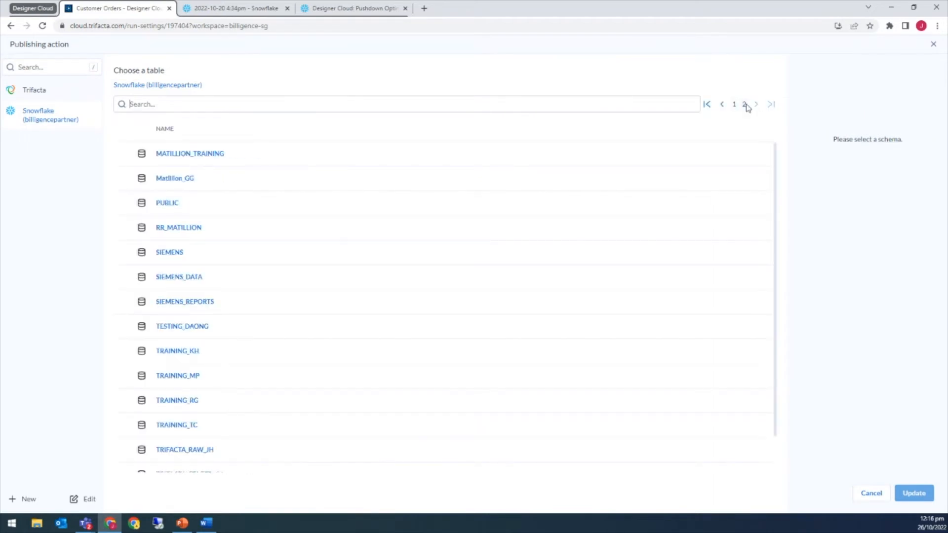
{"action": "scroll", "coordinate": [349, 250], "scroll_direction": "down", "scroll_amount": 2}
{"action": "left_click", "coordinate": [210, 437]}
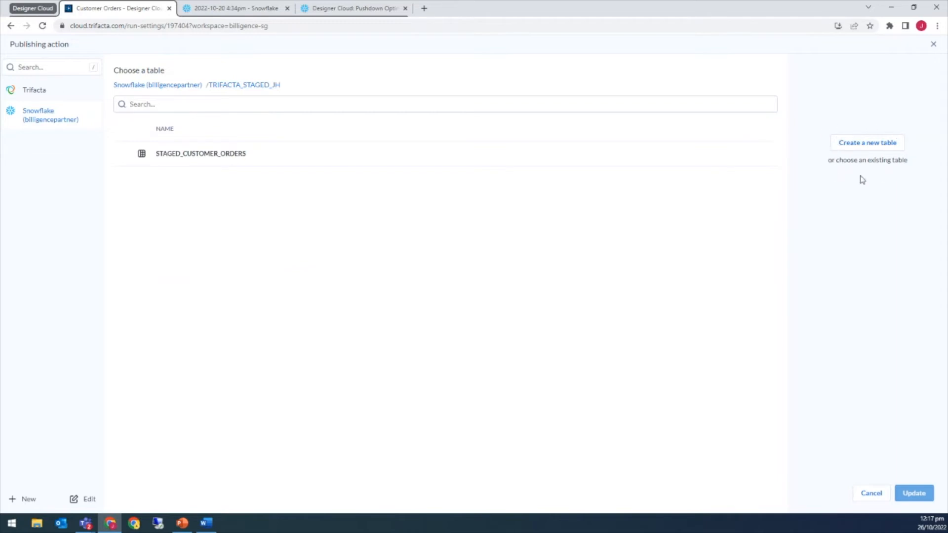
Publish to the existing STAGED_CUSTOMER_ORDERS table with truncation on every run, and set the running environment to Spark + Snowflake
{"action": "left_click", "coordinate": [202, 154]}
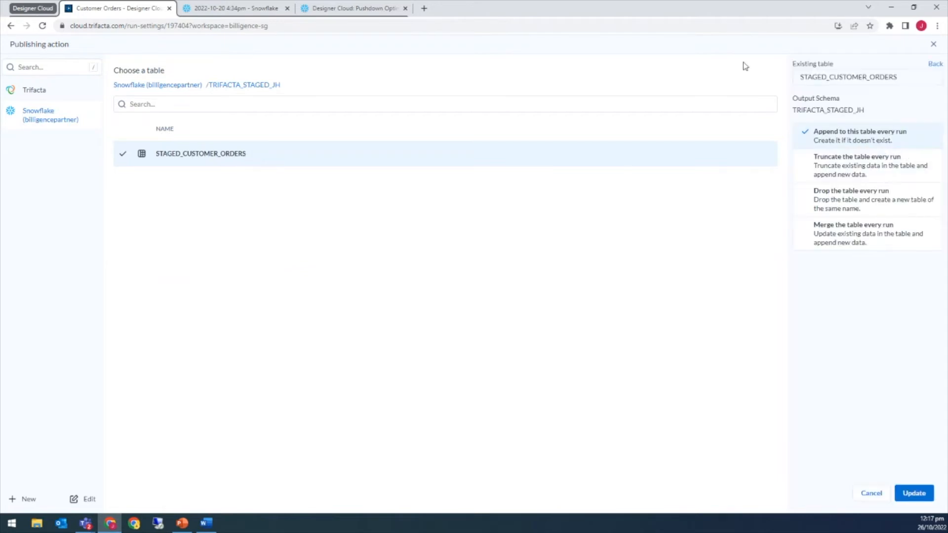
{"action": "left_click", "coordinate": [861, 168]}
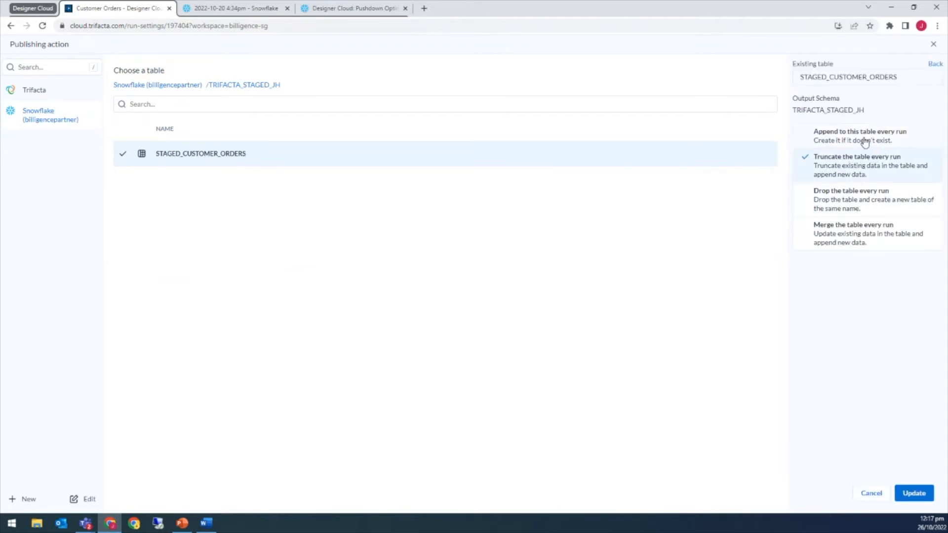
{"action": "left_click", "coordinate": [915, 494]}
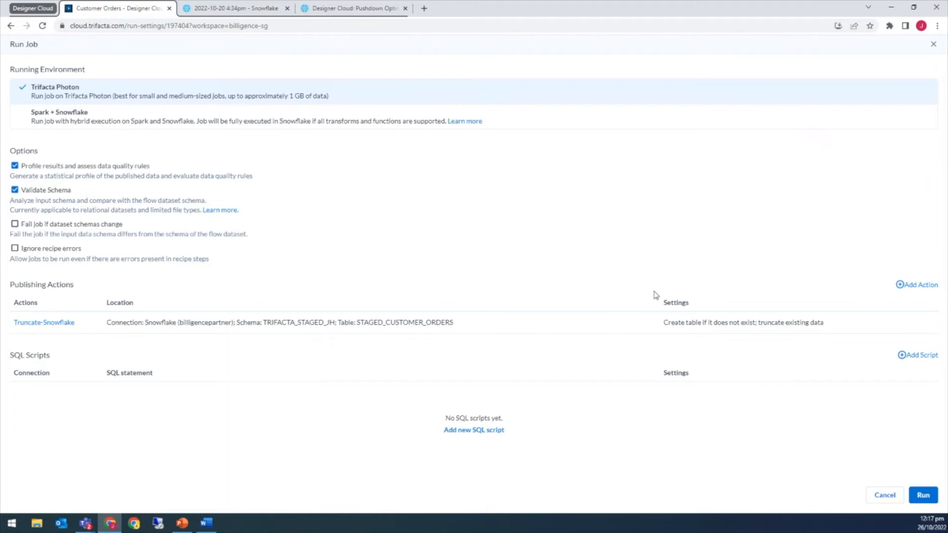
{"action": "left_click", "coordinate": [96, 122]}
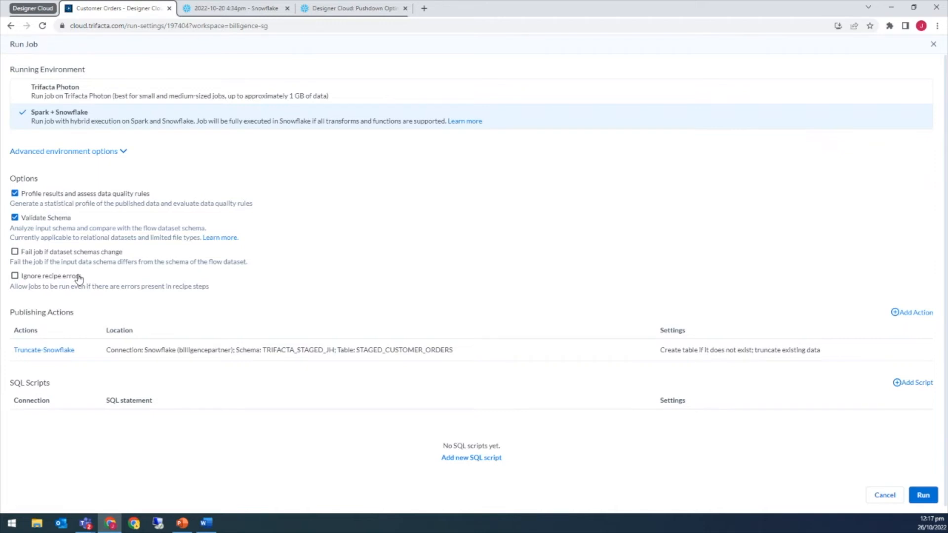
Check the run timing options offered for a new SQL script, and leave without adding a script
{"action": "left_click", "coordinate": [905, 390]}
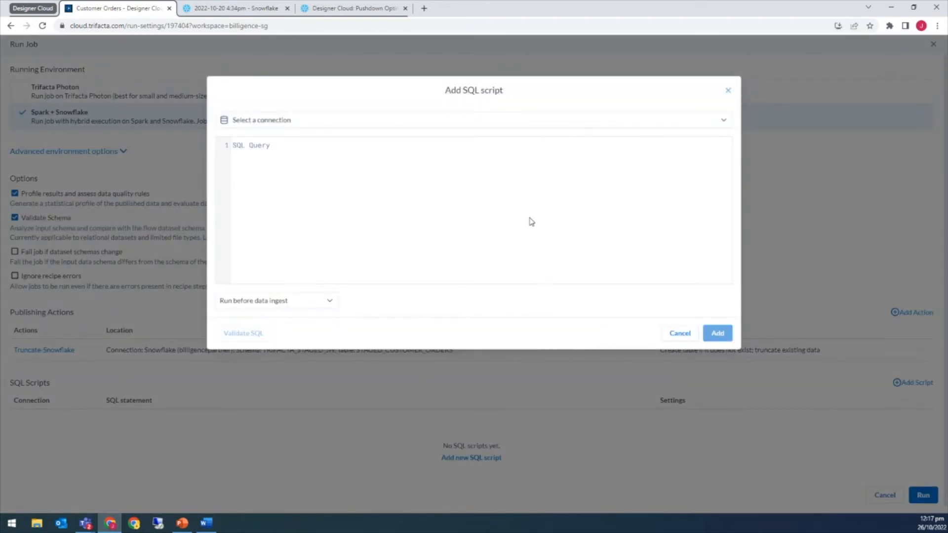
{"action": "left_click", "coordinate": [309, 303]}
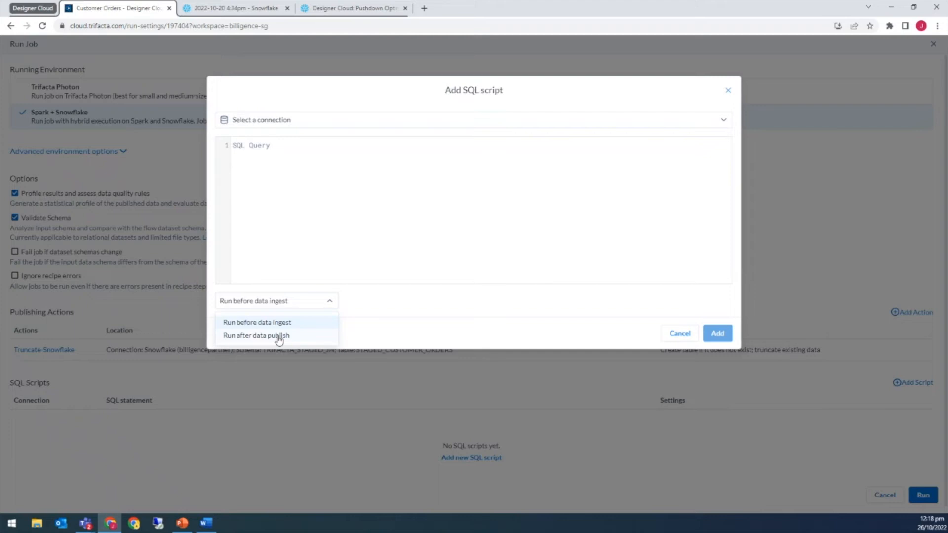
{"action": "left_click", "coordinate": [308, 425]}
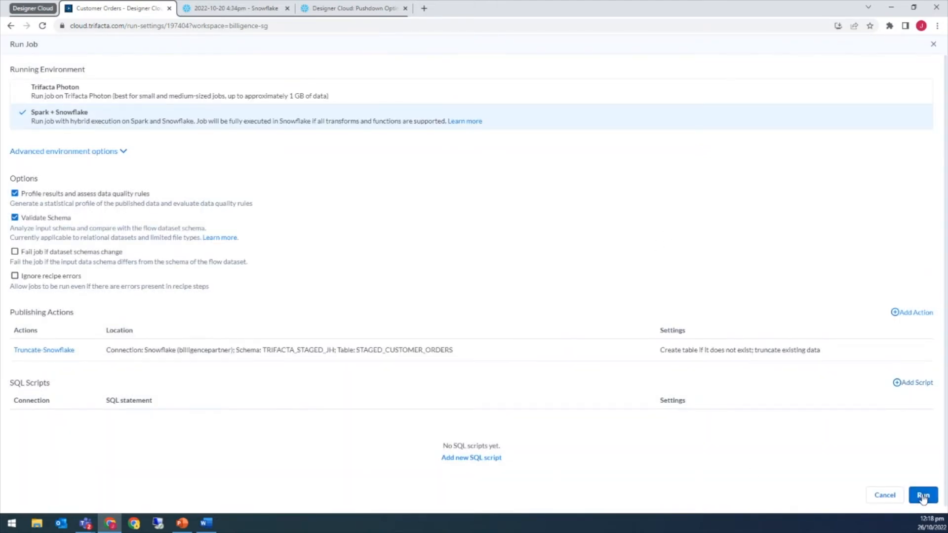
Run the job and review its output data preview and execution stages in the job overview
{"action": "mouse_move", "coordinate": [847, 362]}
{"action": "left_click", "coordinate": [923, 495]}
{"action": "scroll", "coordinate": [792, 203], "scroll_direction": "down", "scroll_amount": 1}
{"action": "scroll", "coordinate": [782, 209], "scroll_direction": "up", "scroll_amount": 1}
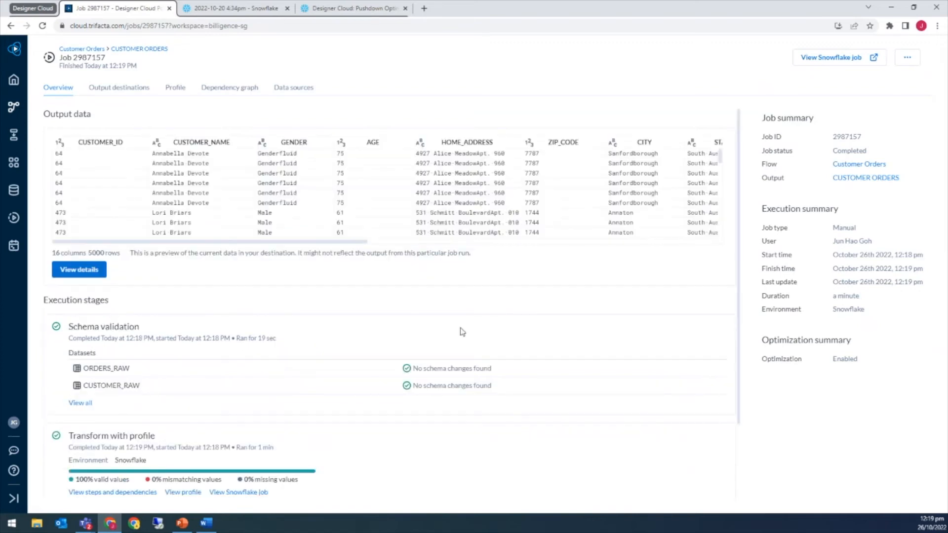
{"action": "scroll", "coordinate": [346, 355], "scroll_direction": "down", "scroll_amount": 2}
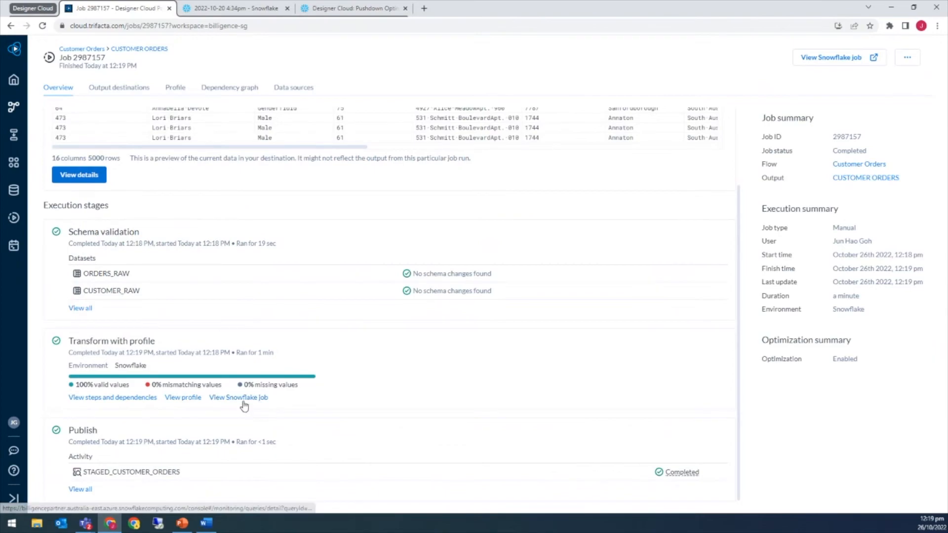
Switch to the Snowflake worksheet 2022-10-20 4:34pm and look through the SQL generated by the pushdown job
{"action": "left_click", "coordinate": [253, 10]}
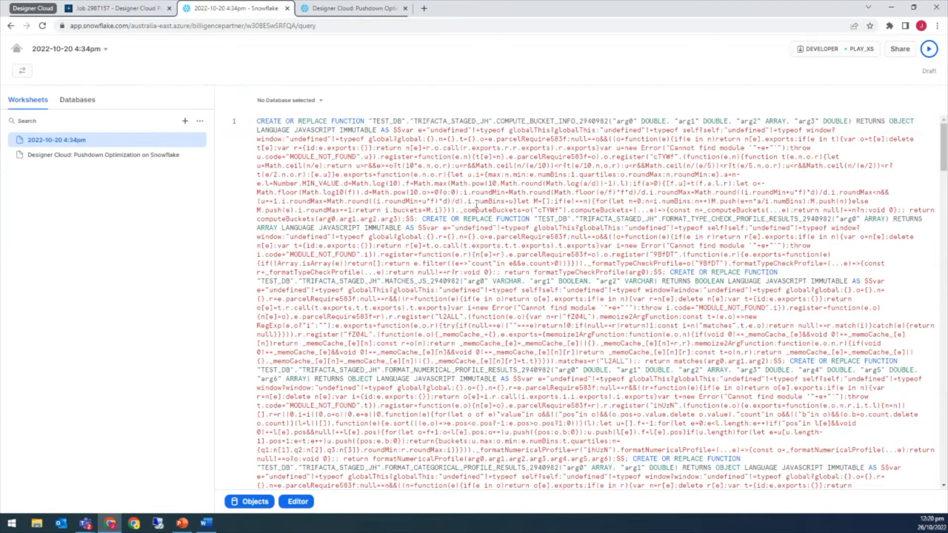
{"action": "scroll", "coordinate": [467, 187], "scroll_direction": "down", "scroll_amount": 20}
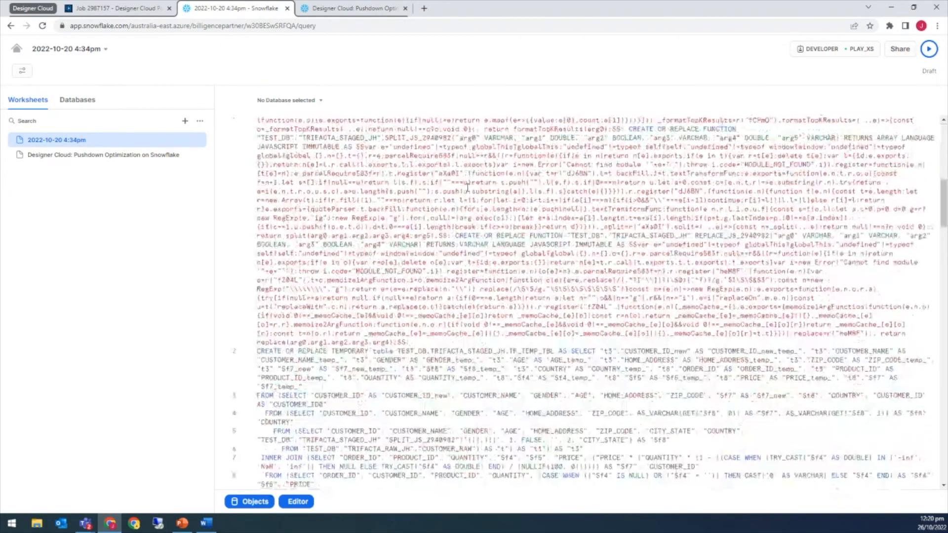
{"action": "scroll", "coordinate": [467, 188], "scroll_direction": "down", "scroll_amount": 15}
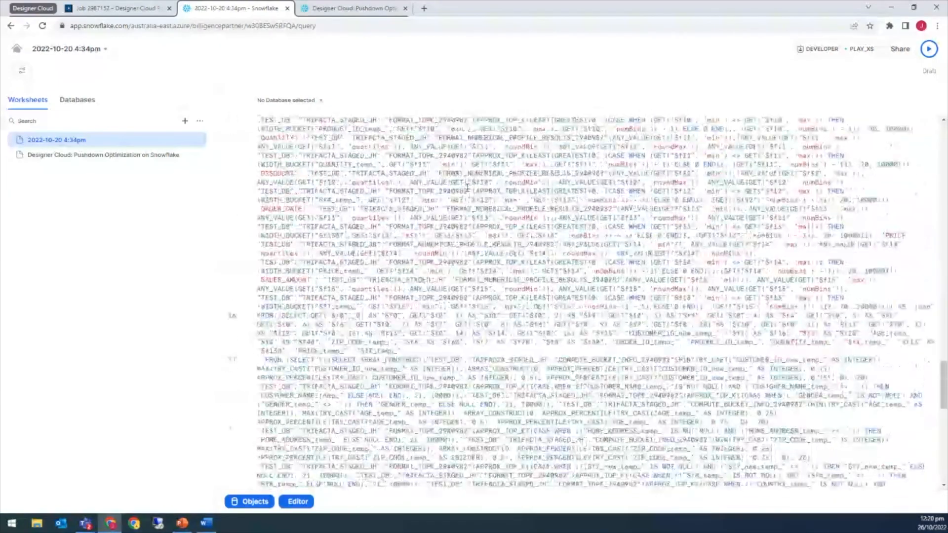
{"action": "scroll", "coordinate": [467, 187], "scroll_direction": "down", "scroll_amount": 5}
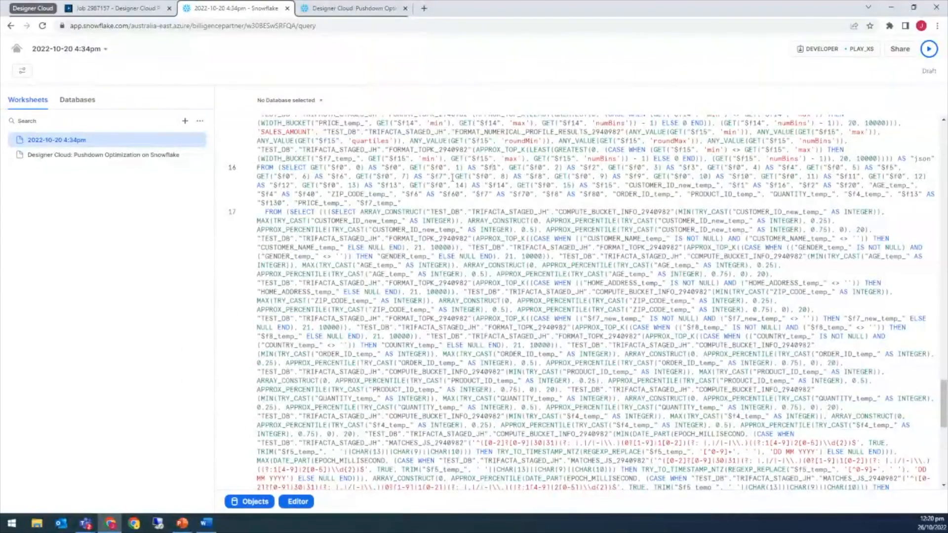
Run the 10-row query on STAGED_CUSTOMER_ORDERS in the pushdown optimization worksheet and examine the result columns through SALES_AMOUNT
{"action": "left_click", "coordinate": [343, 7]}
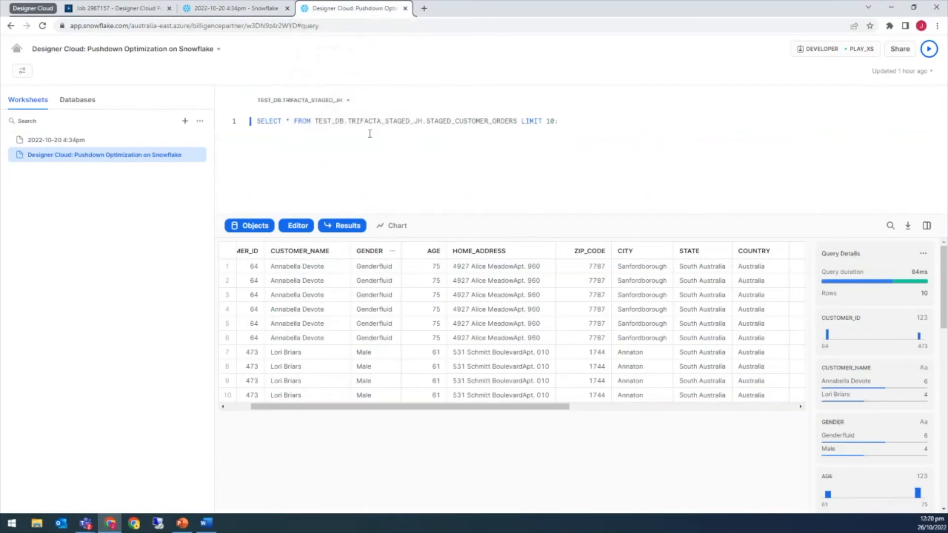
{"action": "key", "text": "ctrl+Return"}
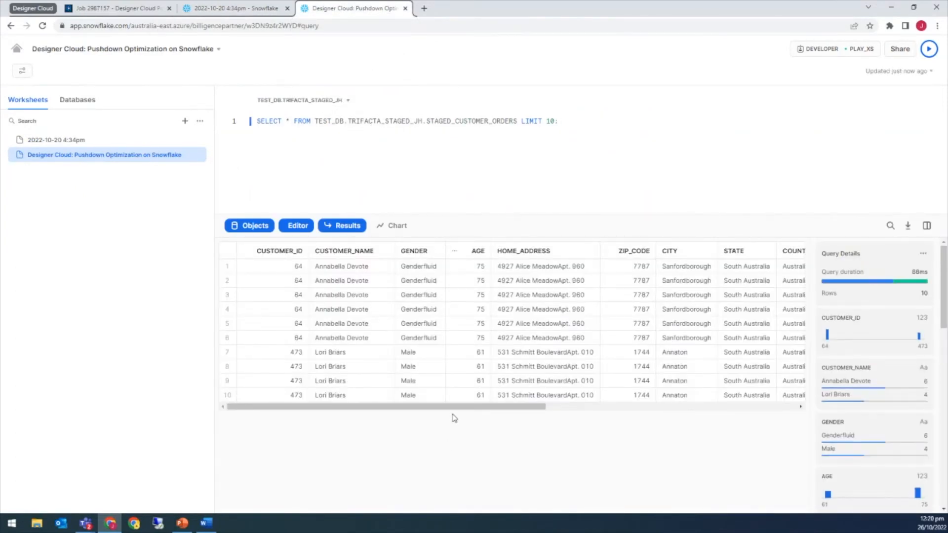
{"action": "left_click_drag", "start_coordinate": [457, 413], "coordinate": [709, 413]}
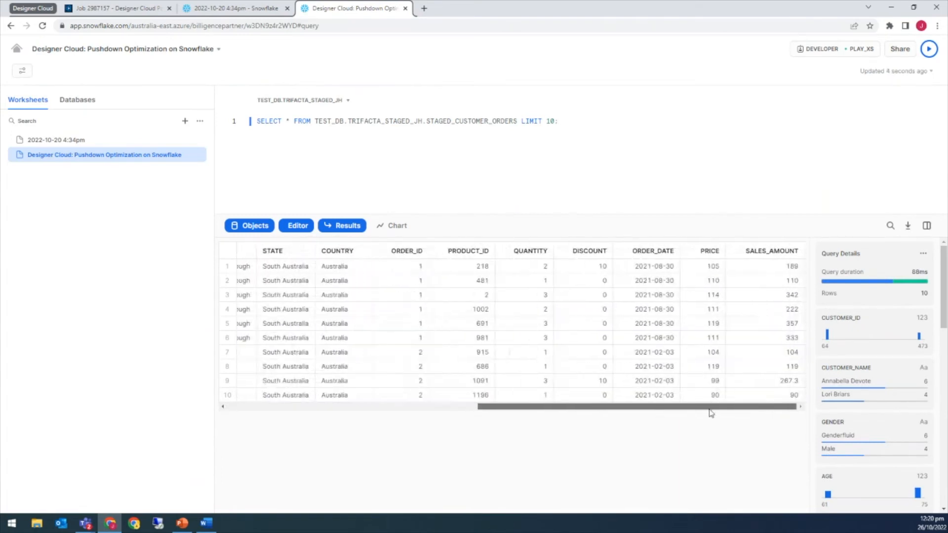
Return to Designer Cloud, open the STAGED CUSTOMER ORDERS Plan, and inspect its schedule and Tableau output task
{"action": "left_click", "coordinate": [142, 10]}
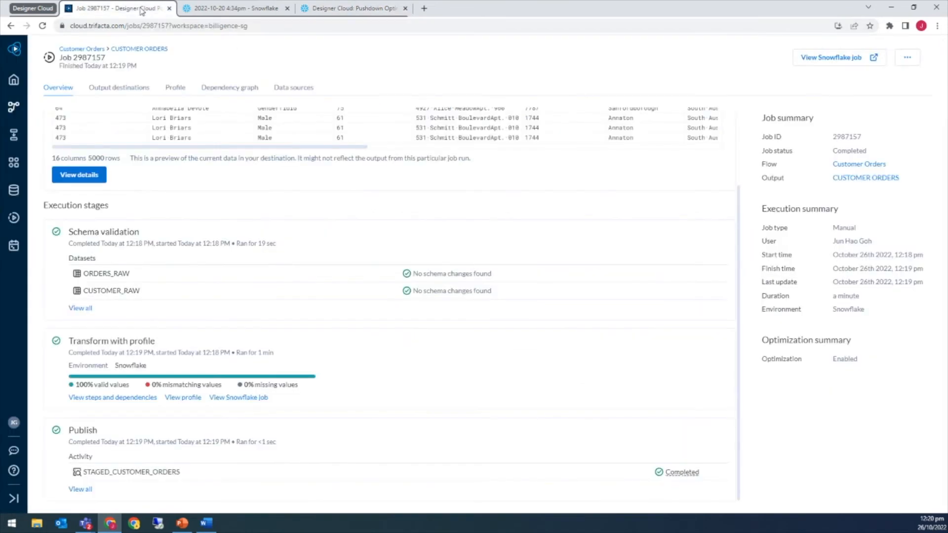
{"action": "left_click", "coordinate": [15, 136]}
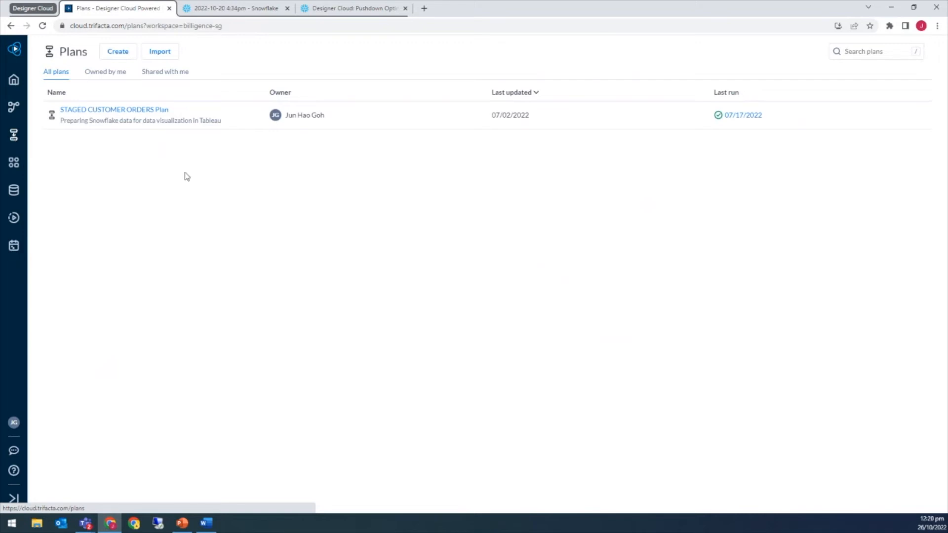
{"action": "left_click", "coordinate": [128, 115]}
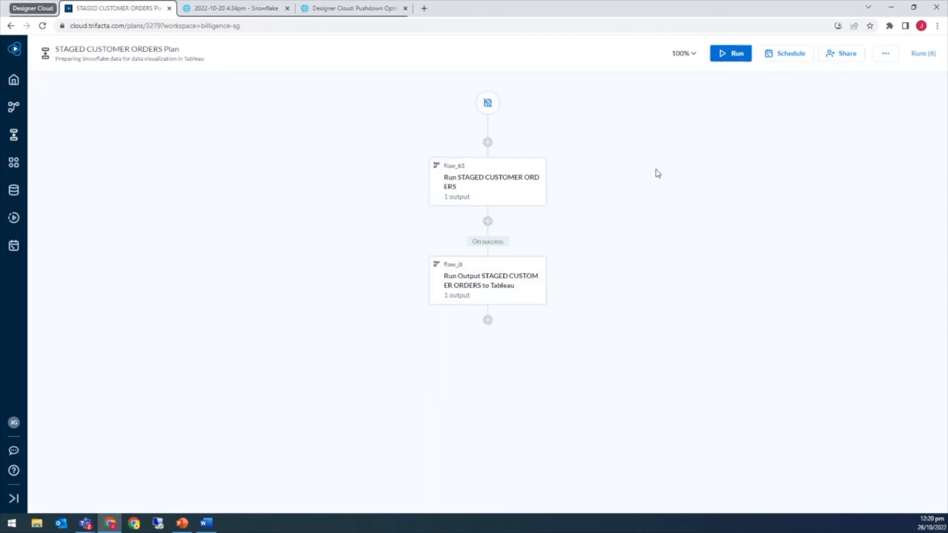
{"action": "left_click", "coordinate": [776, 55]}
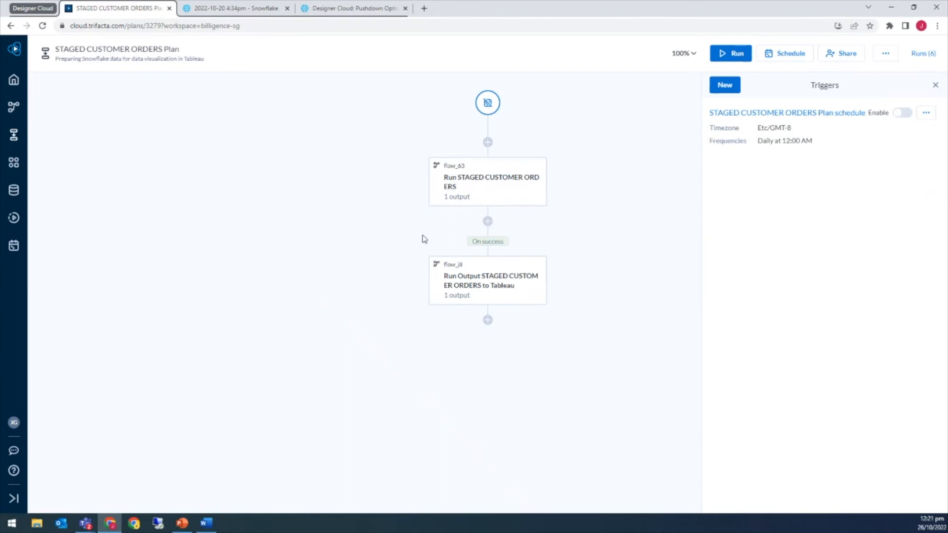
{"action": "left_click", "coordinate": [485, 293]}
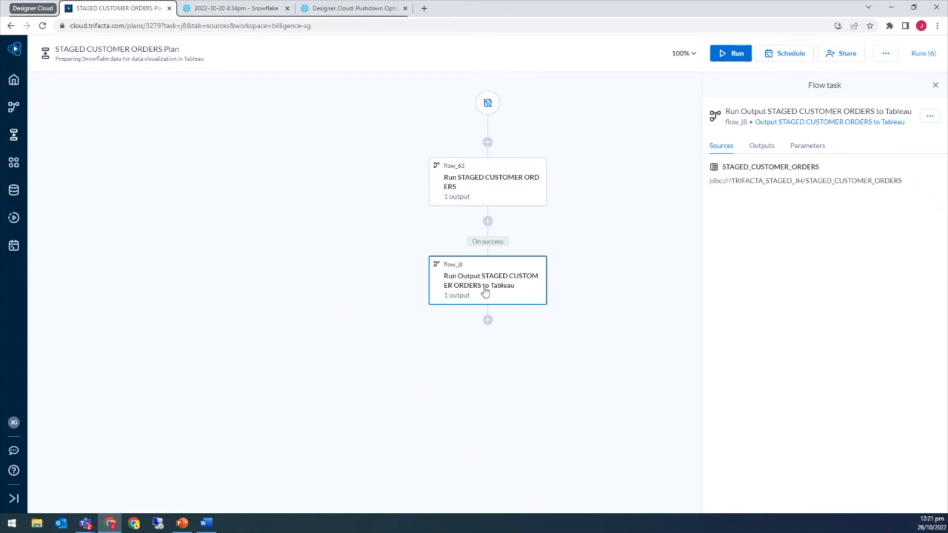
Switch to the pushdown optimization presentation in PowerPoint
{"action": "left_click", "coordinate": [185, 530]}
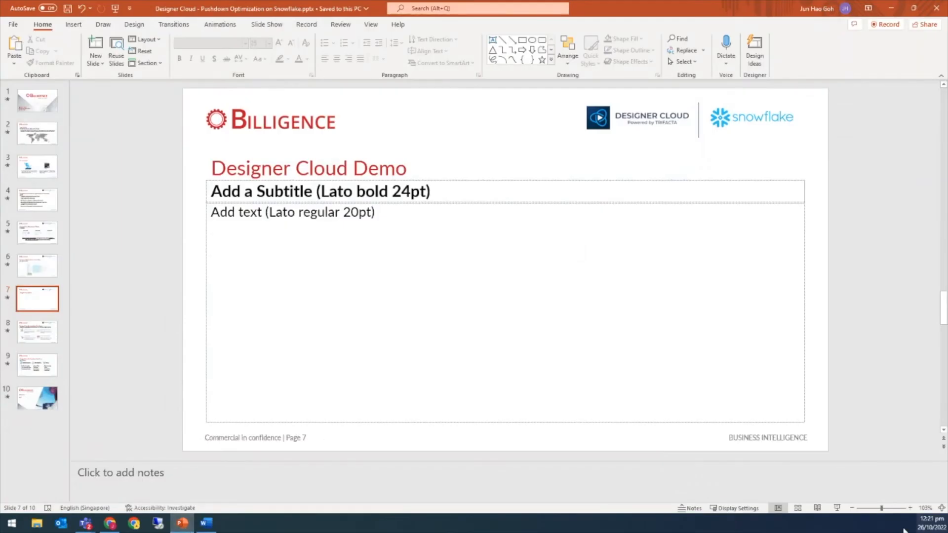